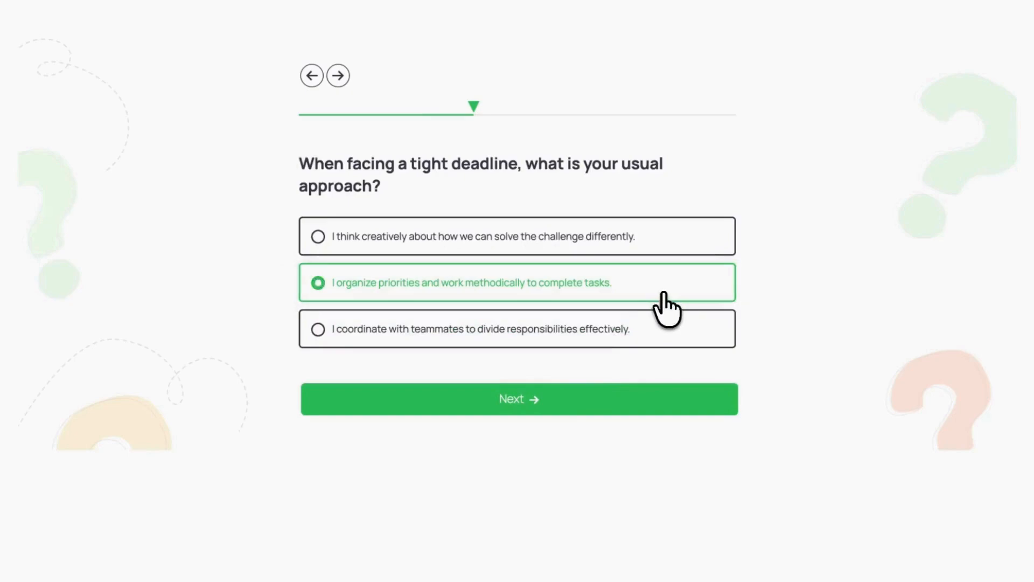
# Answer the group discussions question with "I guide the conversation toward actionable steps." and the complex problem question with "Breaking the problem into clear, manageable tasks.".
pyautogui.click(640, 407)
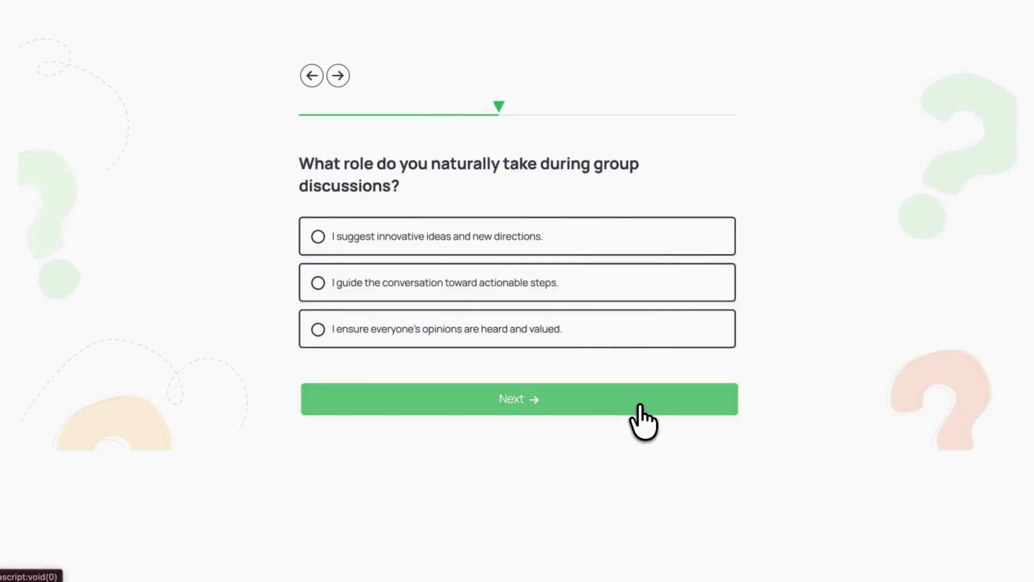
pyautogui.click(658, 302)
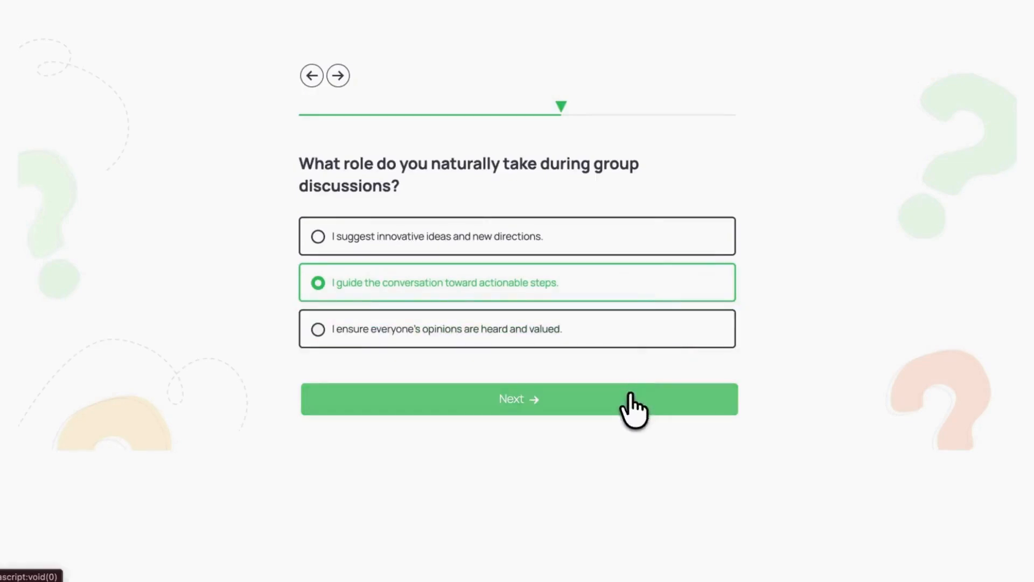
pyautogui.click(632, 394)
pyautogui.click(665, 291)
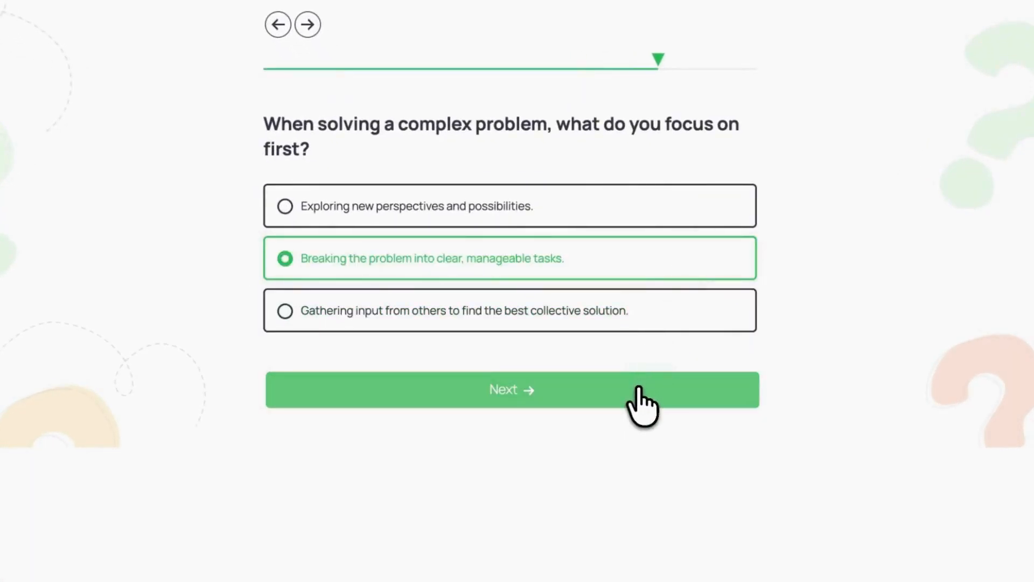
pyautogui.click(641, 402)
pyautogui.click(681, 249)
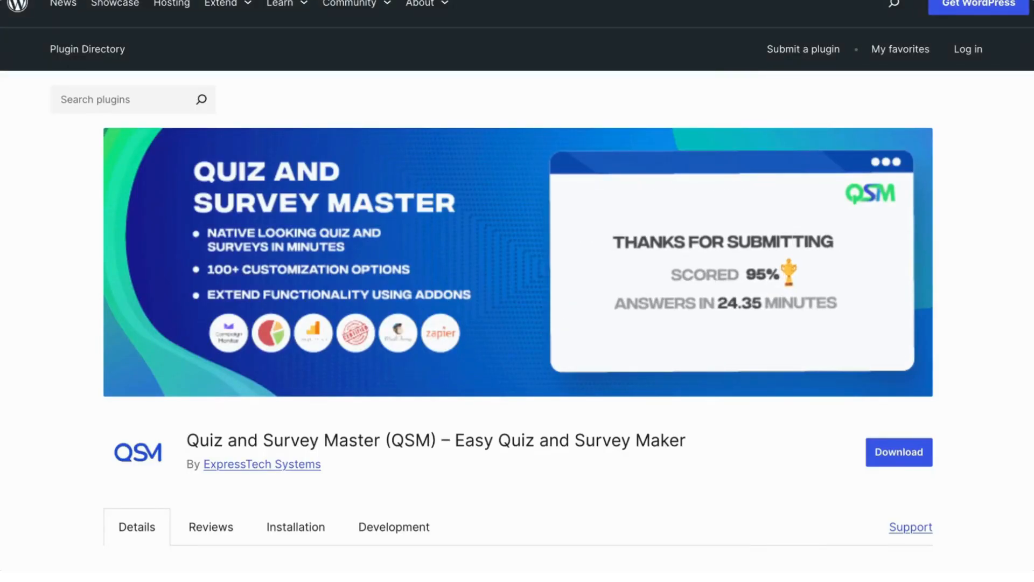
pyautogui.scroll(-2, 517, 291)
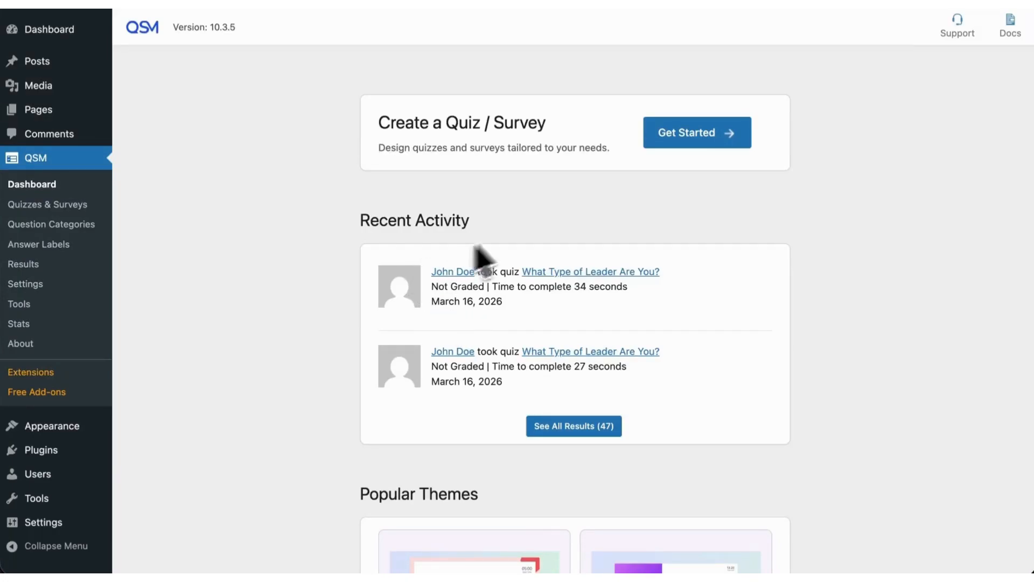
# Create a new quiz of the Personality Assessment type, name it "Personality Quiz" and proceed to adding questions.
pyautogui.click(682, 133)
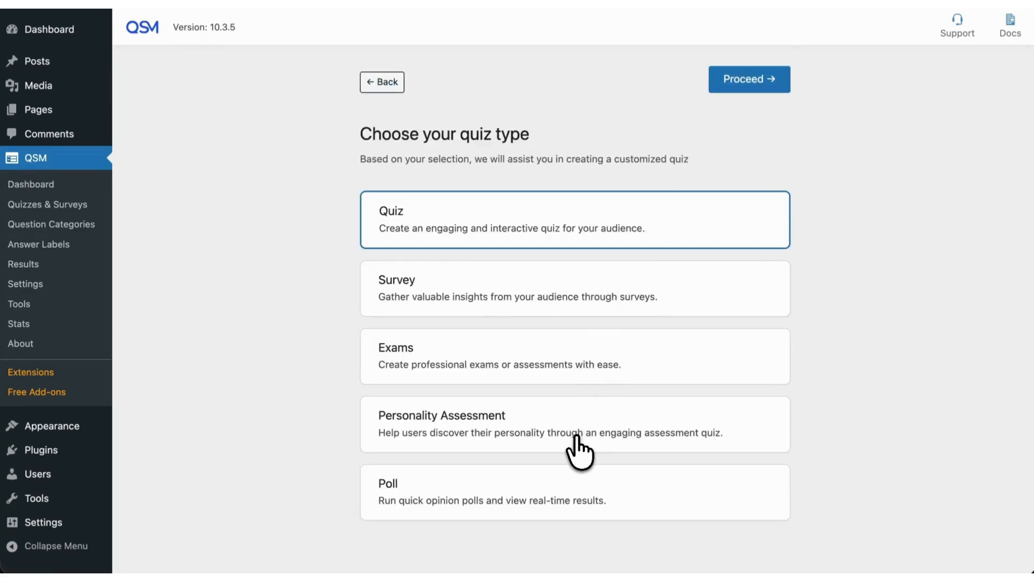
pyautogui.click(575, 437)
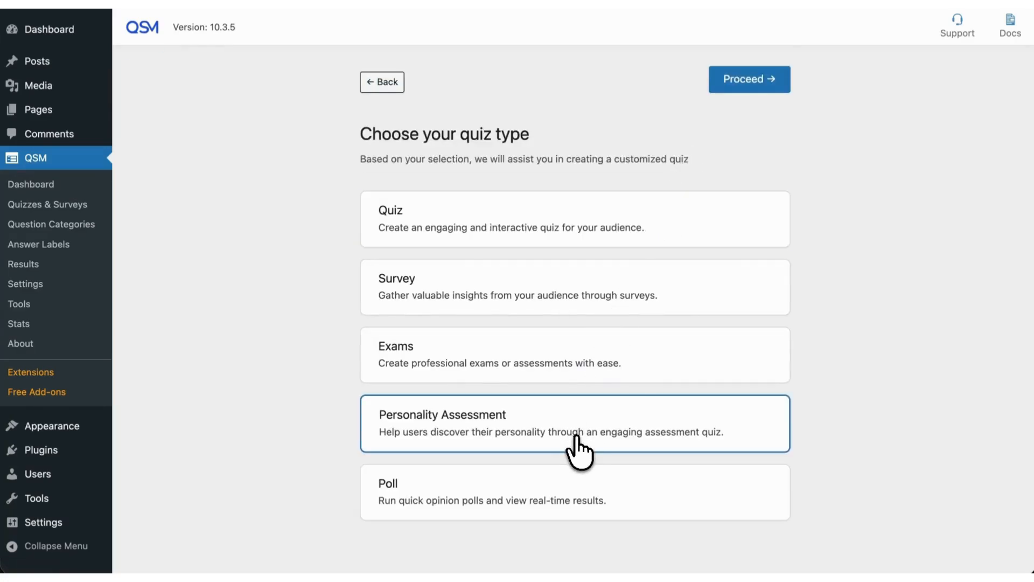
pyautogui.click(773, 105)
pyautogui.click(774, 106)
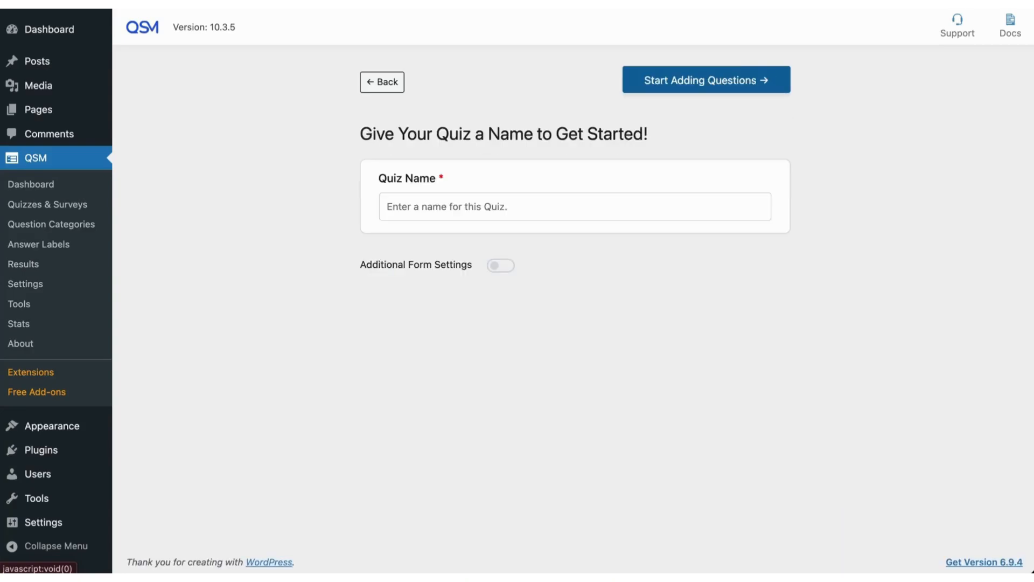
pyautogui.click(674, 210)
pyautogui.write('Personality Quiz')
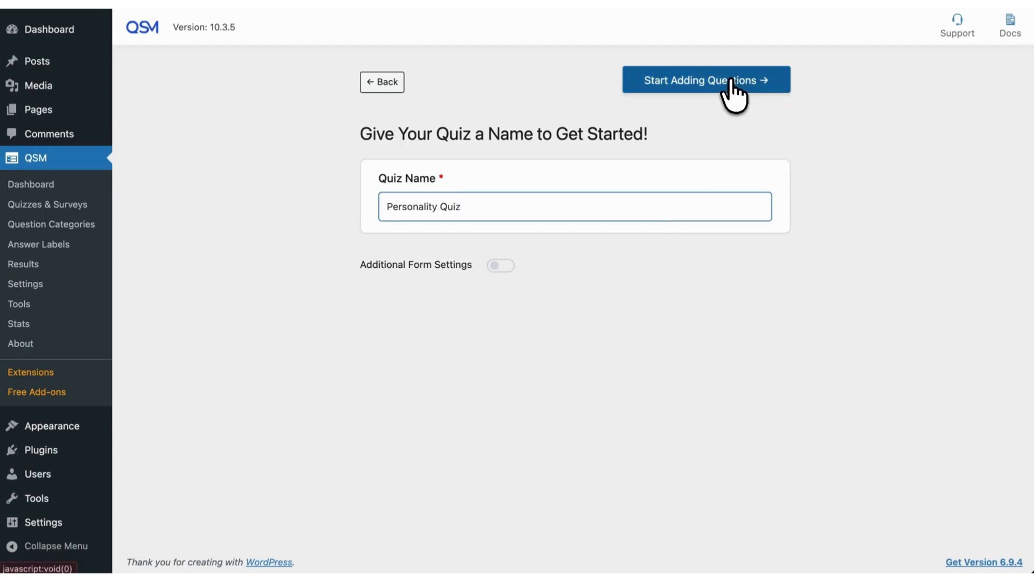
pyautogui.click(731, 81)
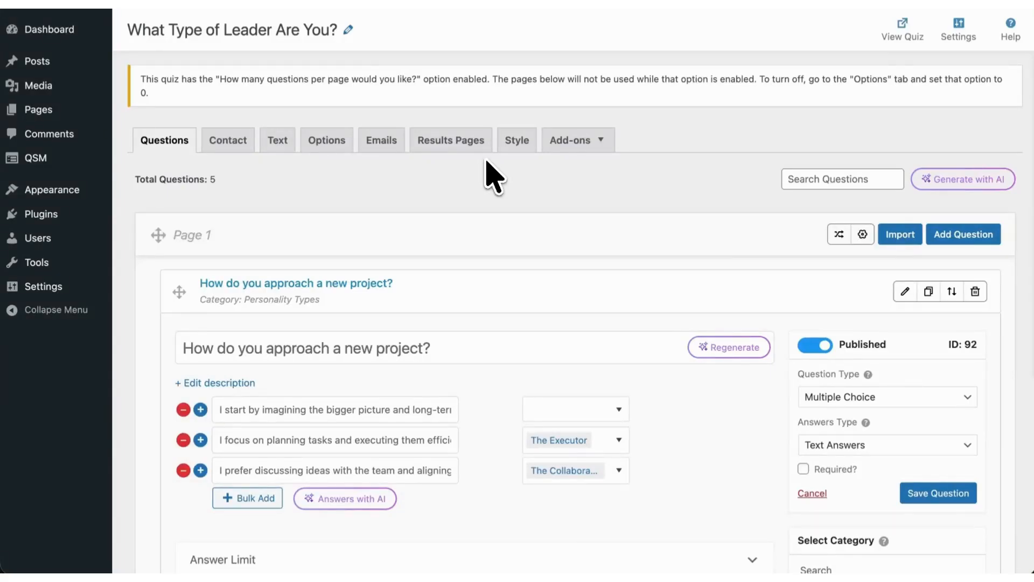
# Open the quiz's Advanced Assessment controls and save them with Advanced Assessment enabled for this form type.
pyautogui.scroll(-2, 499, 270)
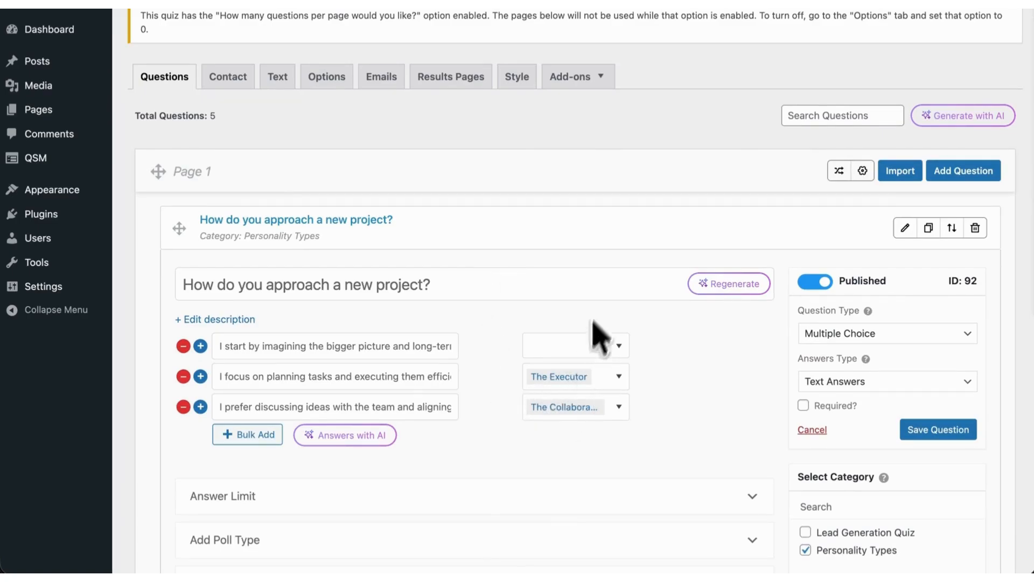
pyautogui.click(571, 81)
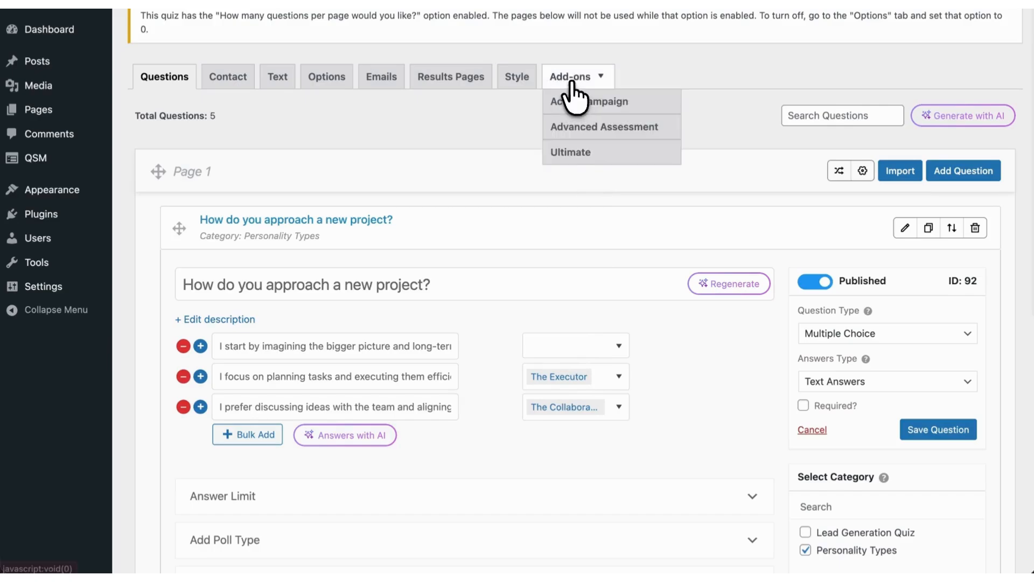
pyautogui.click(578, 130)
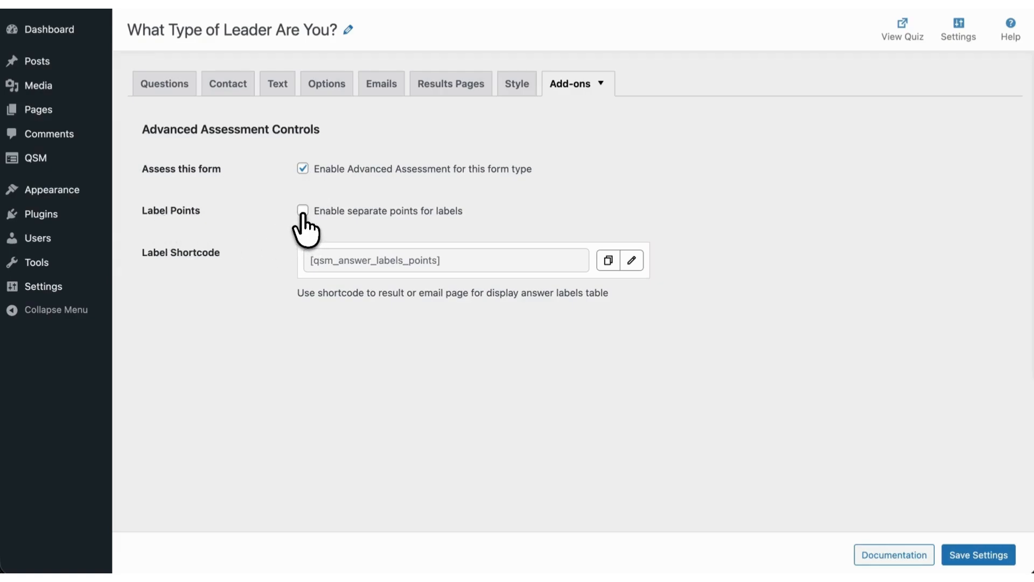
pyautogui.click(965, 555)
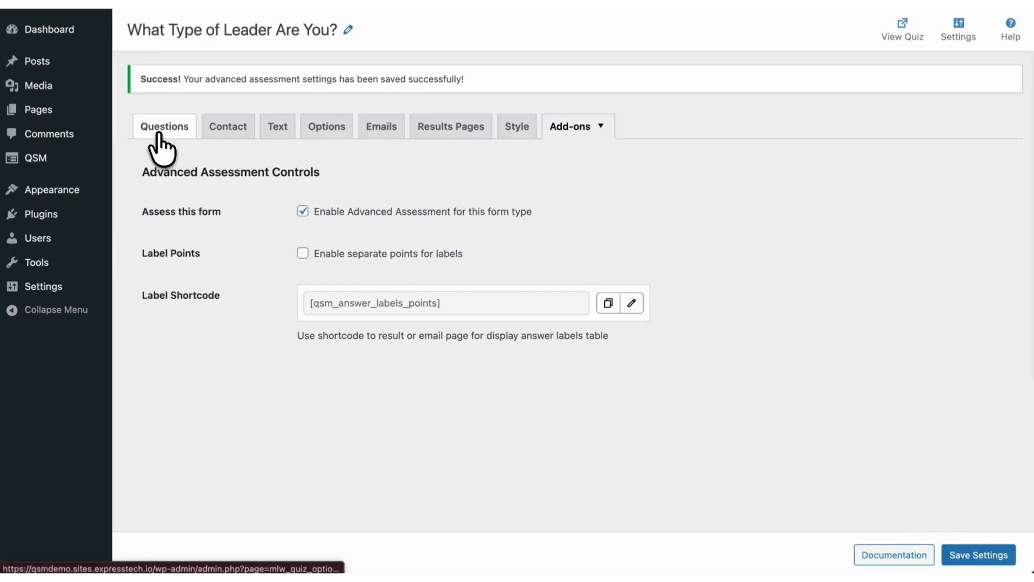
# Assign the label The Visionary to the first answer of the question "How do you approach a new project?".
pyautogui.click(164, 127)
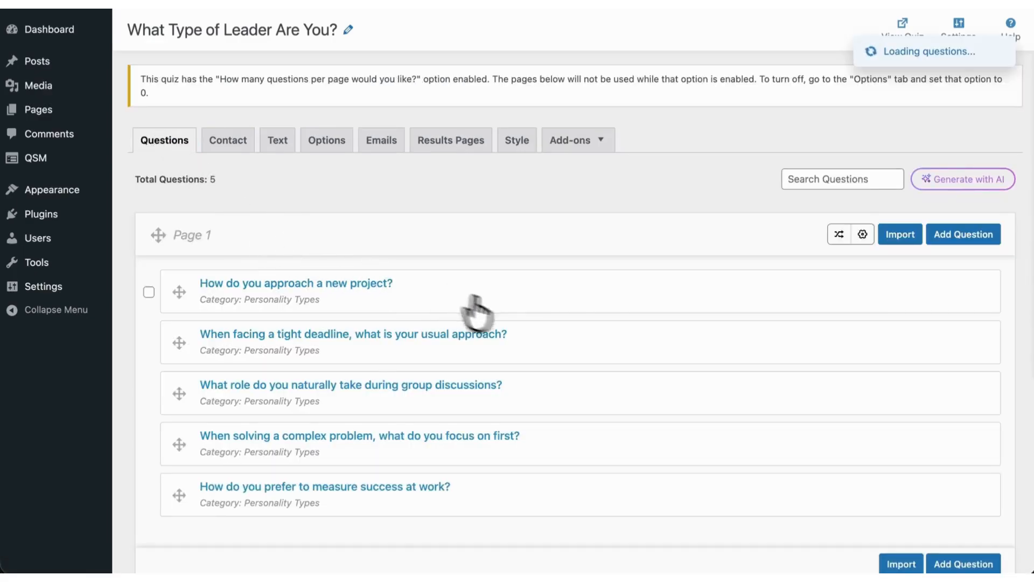
pyautogui.click(905, 291)
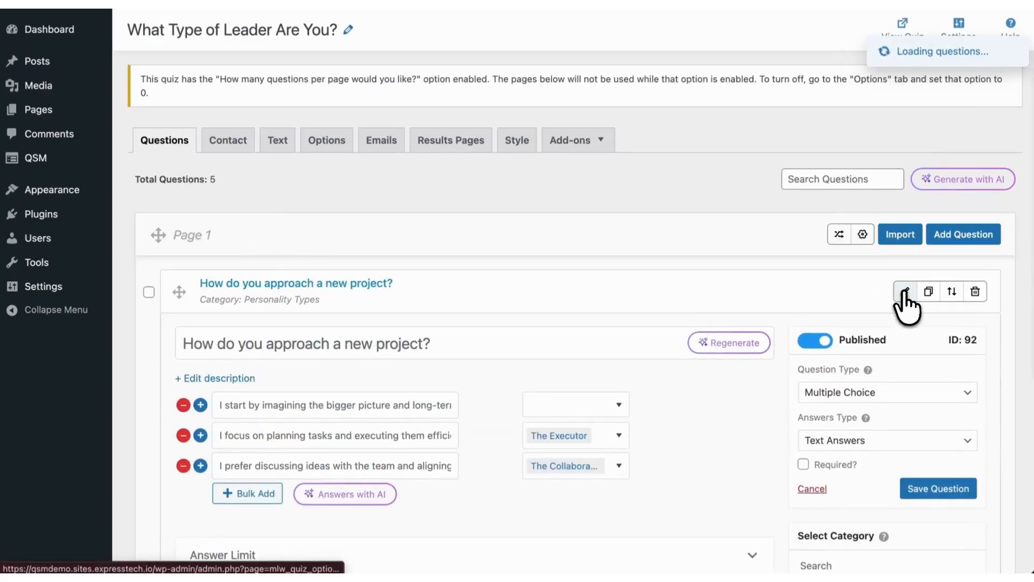
pyautogui.scroll(-2, 670, 322)
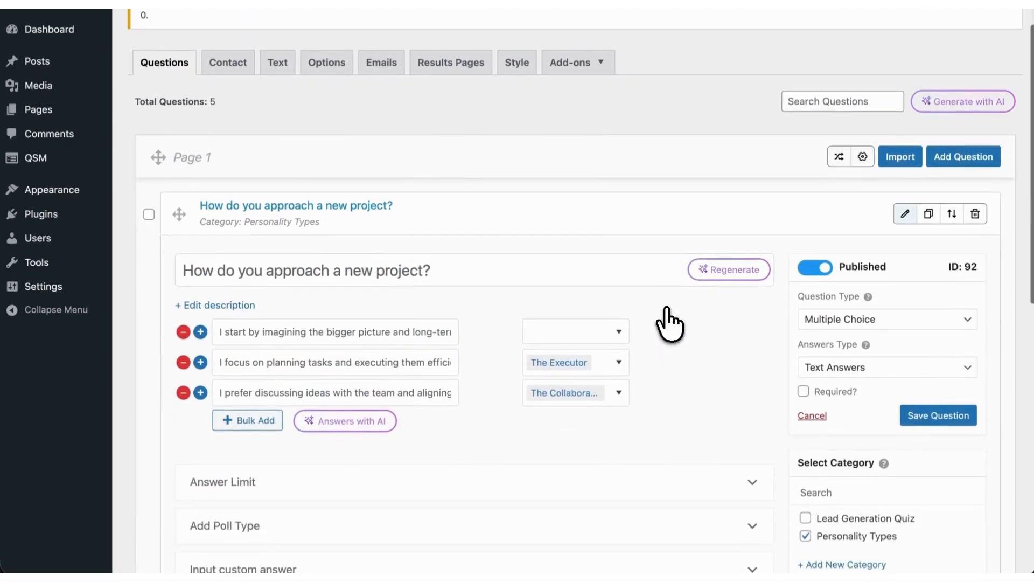
pyautogui.click(589, 332)
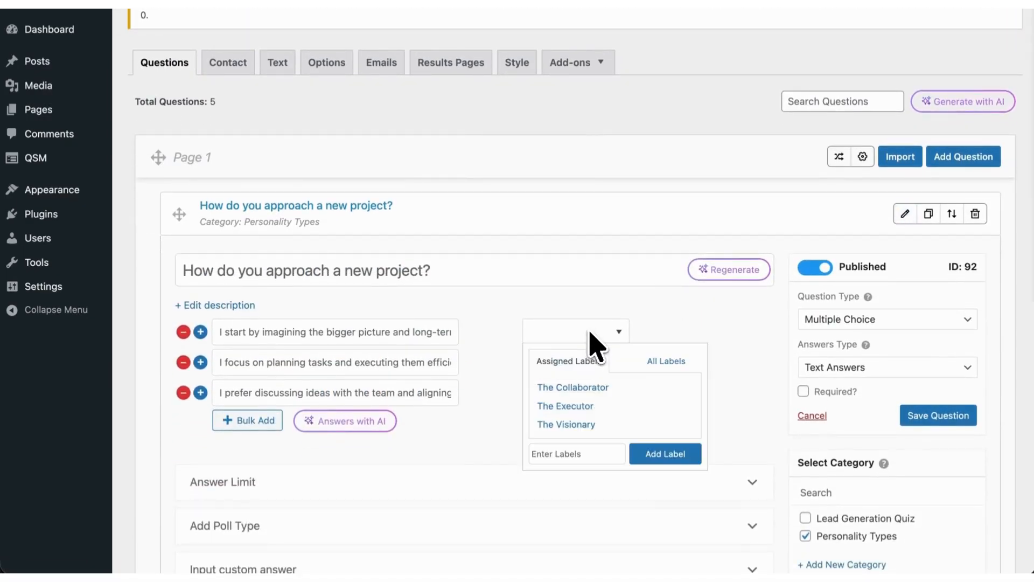
pyautogui.click(581, 426)
pyautogui.click(571, 453)
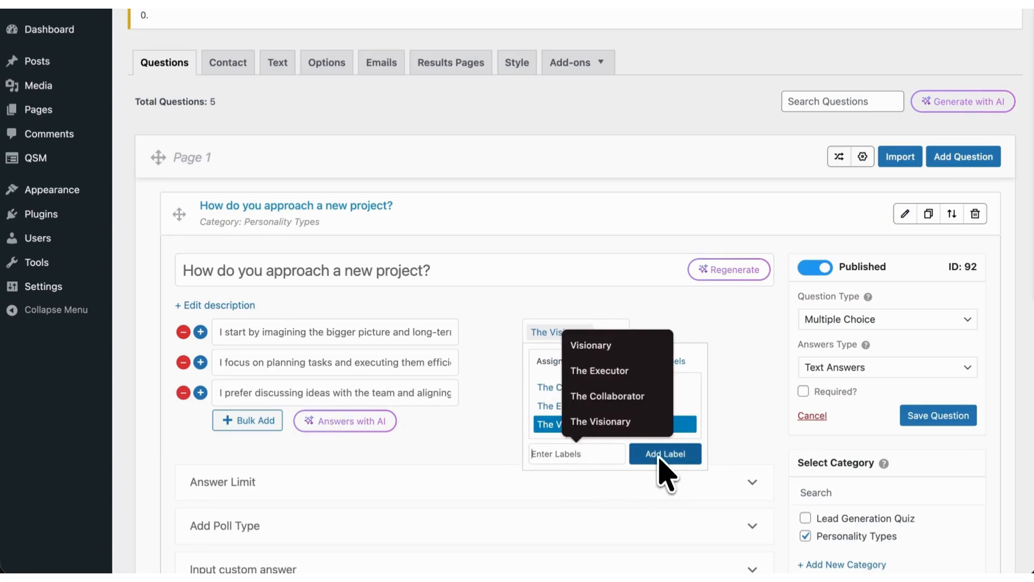
pyautogui.click(725, 426)
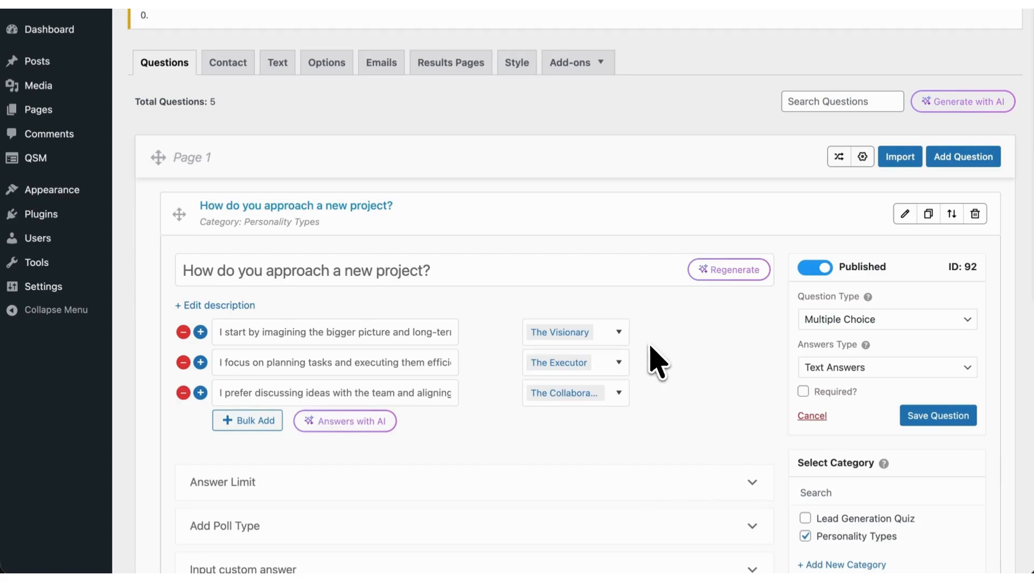
# Open the question "When facing a tight deadline, what is your usual approach?" and check the labels of its answers.
pyautogui.scroll(-3, 653, 357)
pyautogui.scroll(-8, 653, 356)
pyautogui.moveTo(842, 328)
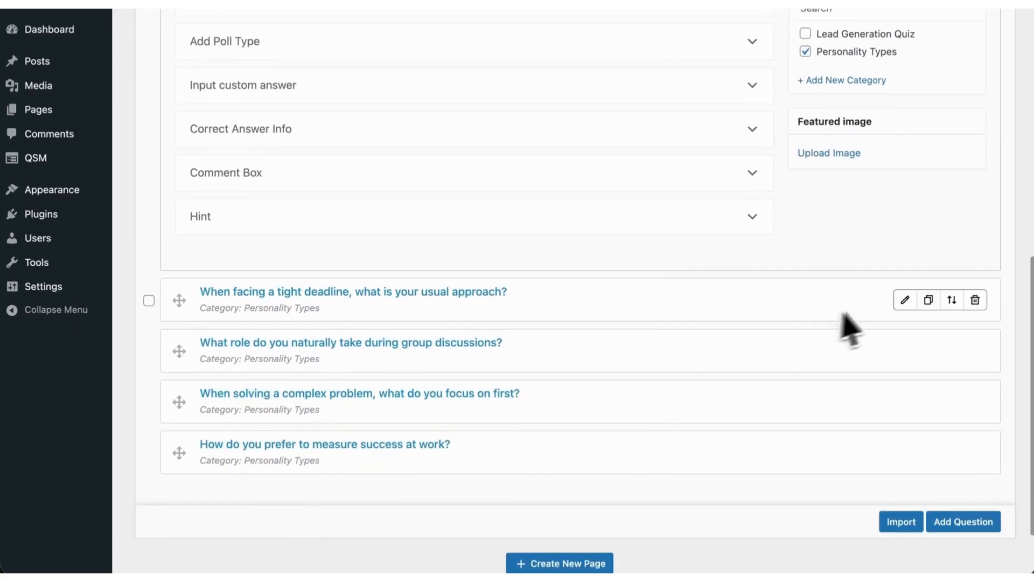
pyautogui.click(903, 301)
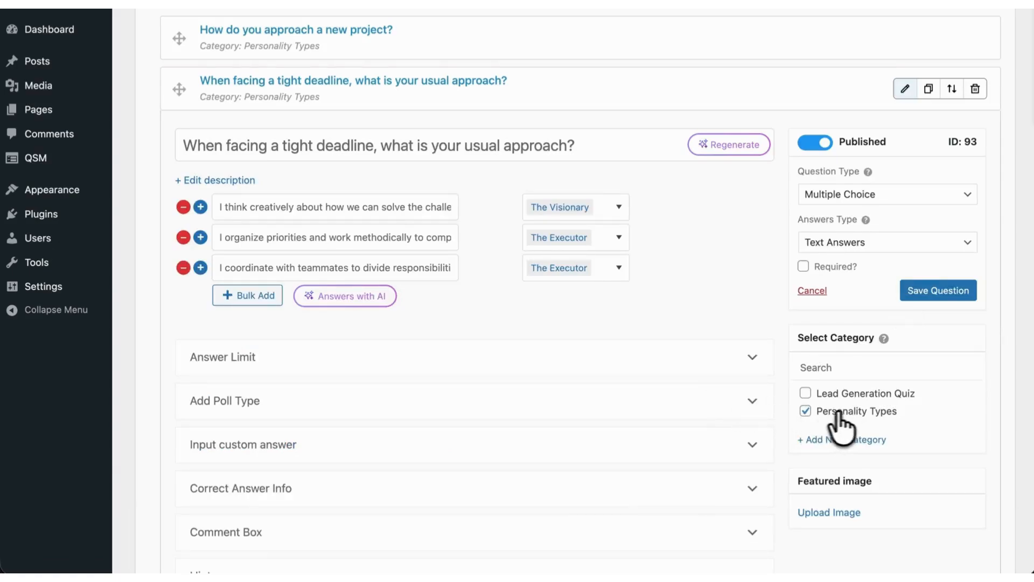
# Review the quiz's display options and save them with 1 question per page.
pyautogui.scroll(5, 326, 141)
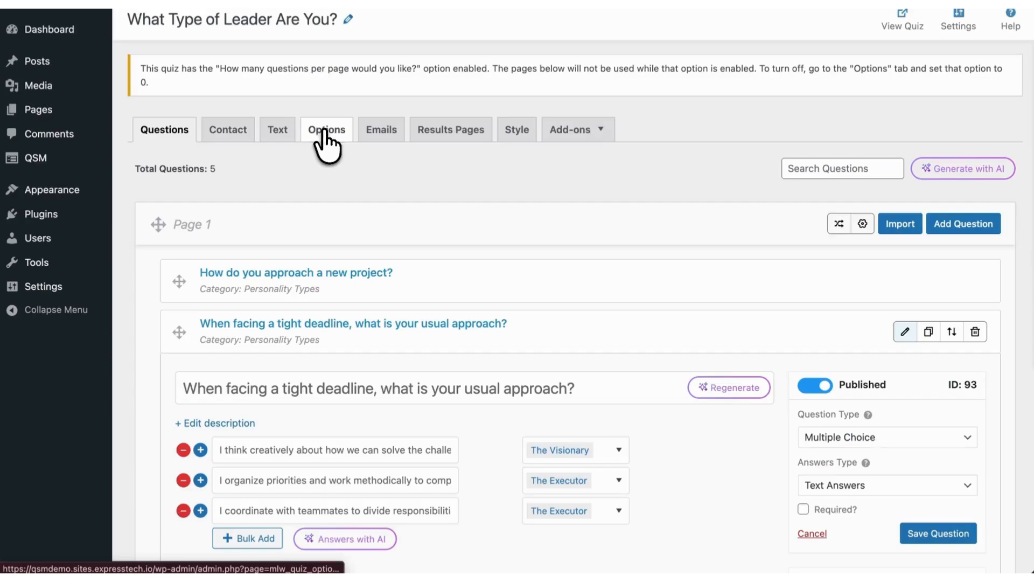
pyautogui.click(325, 134)
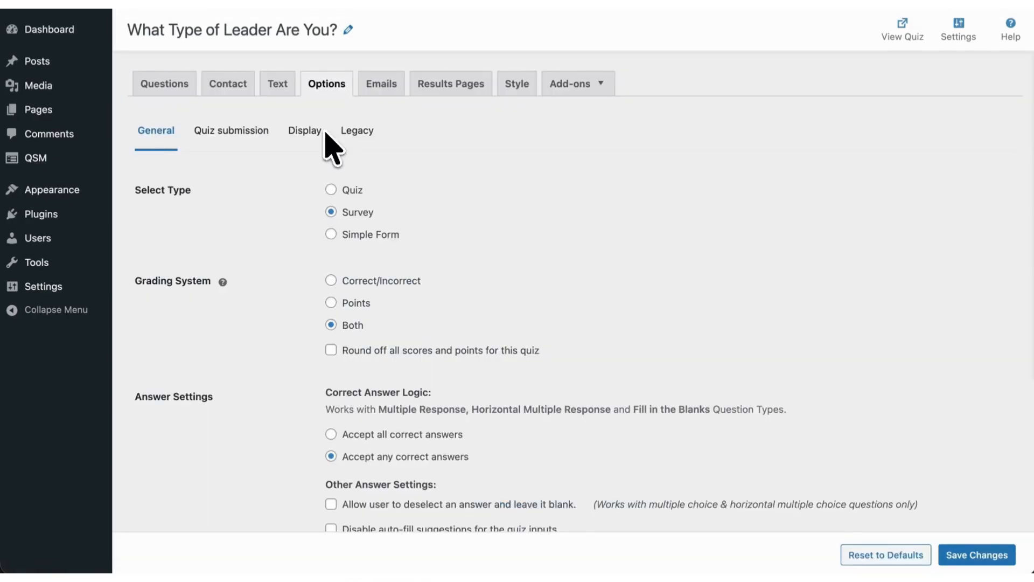
pyautogui.click(305, 130)
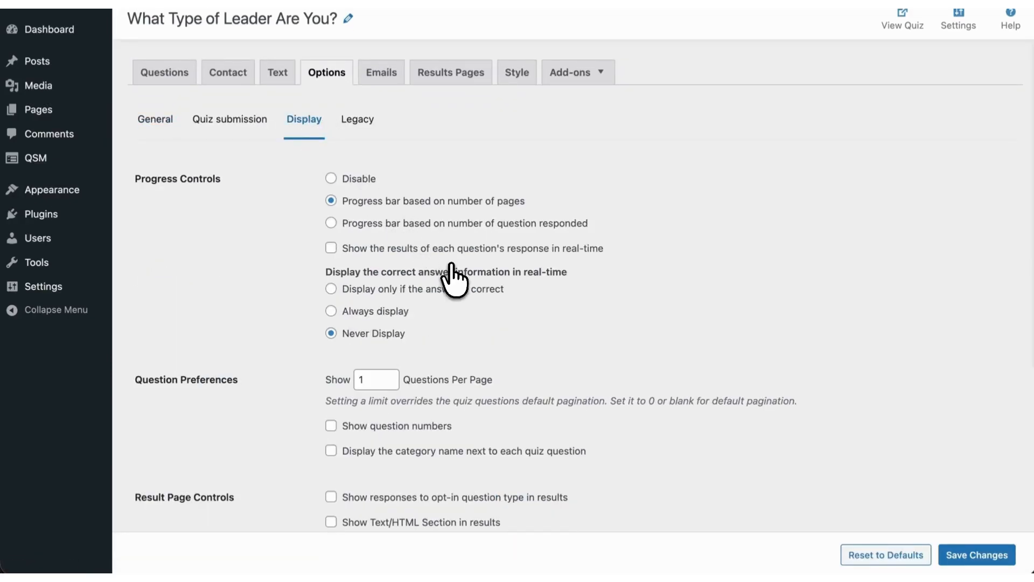
pyautogui.scroll(-3, 450, 216)
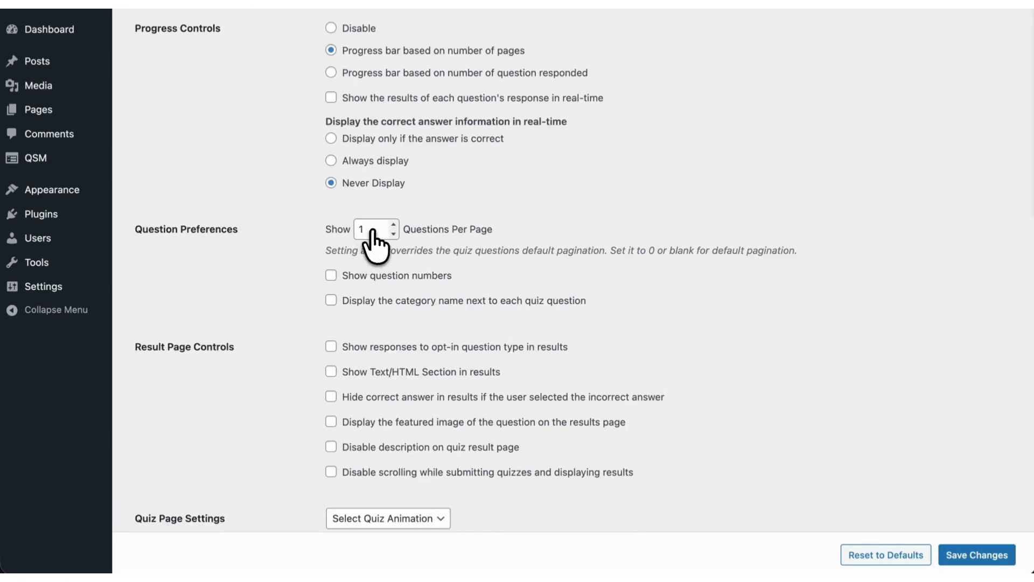
pyautogui.scroll(-2, 376, 245)
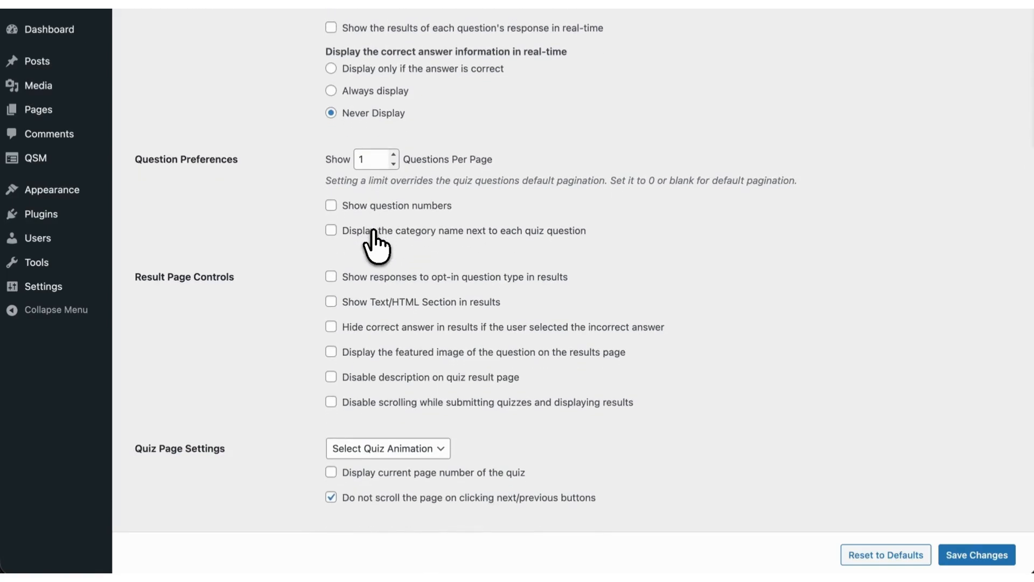
pyautogui.scroll(-1, 375, 244)
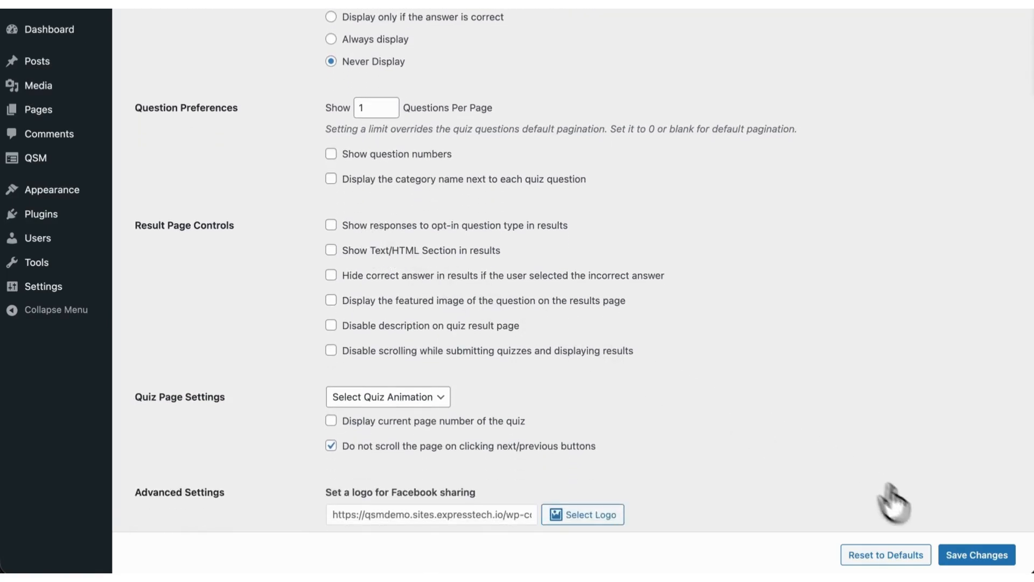
pyautogui.click(949, 553)
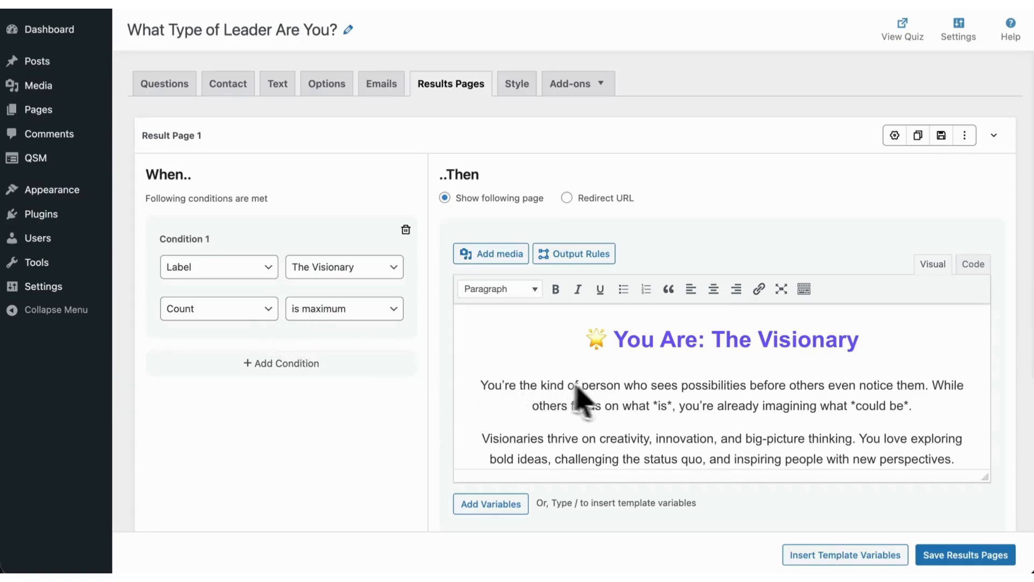
# Enlarge the text editor of Result Page 1 and read through the result content for The Visionary.
pyautogui.scroll(-1, 771, 405)
pyautogui.scroll(1, 773, 405)
pyautogui.moveTo(985, 476); pyautogui.dragTo(988, 549)
pyautogui.scroll(-1, 978, 468)
pyautogui.scroll(-2, 979, 468)
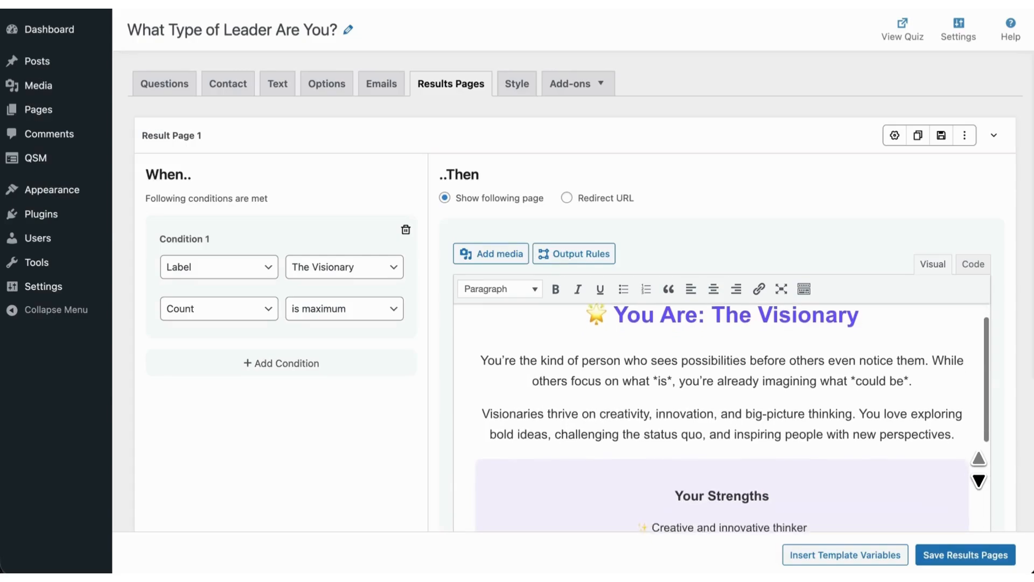
pyautogui.scroll(-1, 1011, 431)
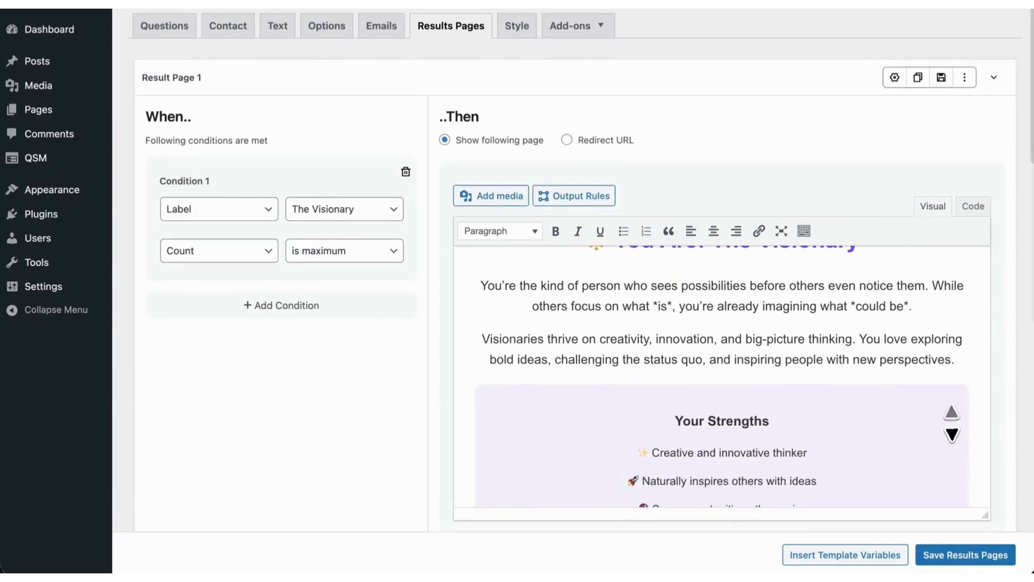
pyautogui.scroll(-5, 949, 422)
pyautogui.scroll(-3, 949, 423)
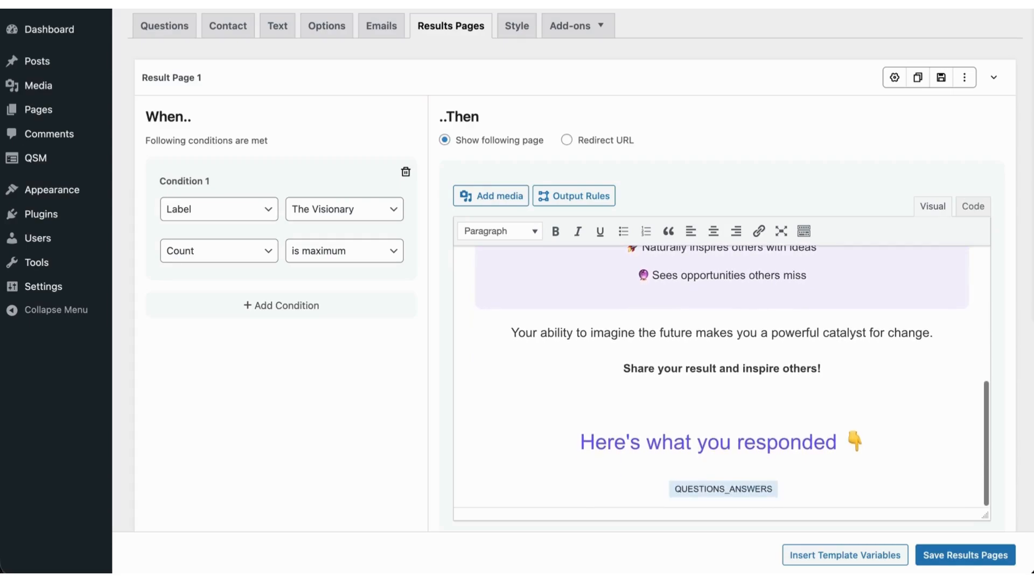
pyautogui.scroll(-1, 1004, 458)
pyautogui.scroll(-5, 1004, 458)
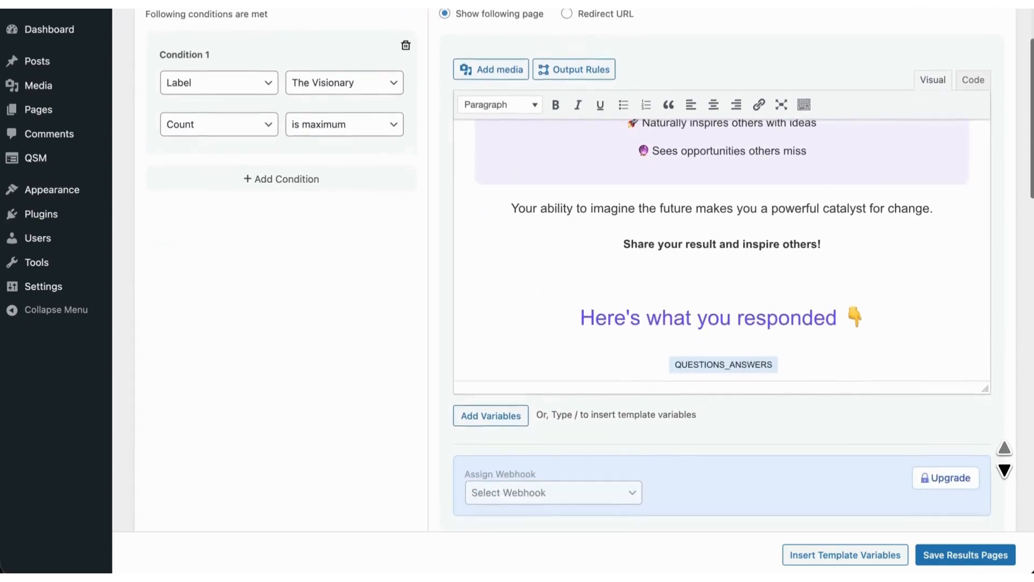
# Examine the label conditions and result texts of Result Page 2 and Result Page 3.
pyautogui.scroll(-3, 585, 270)
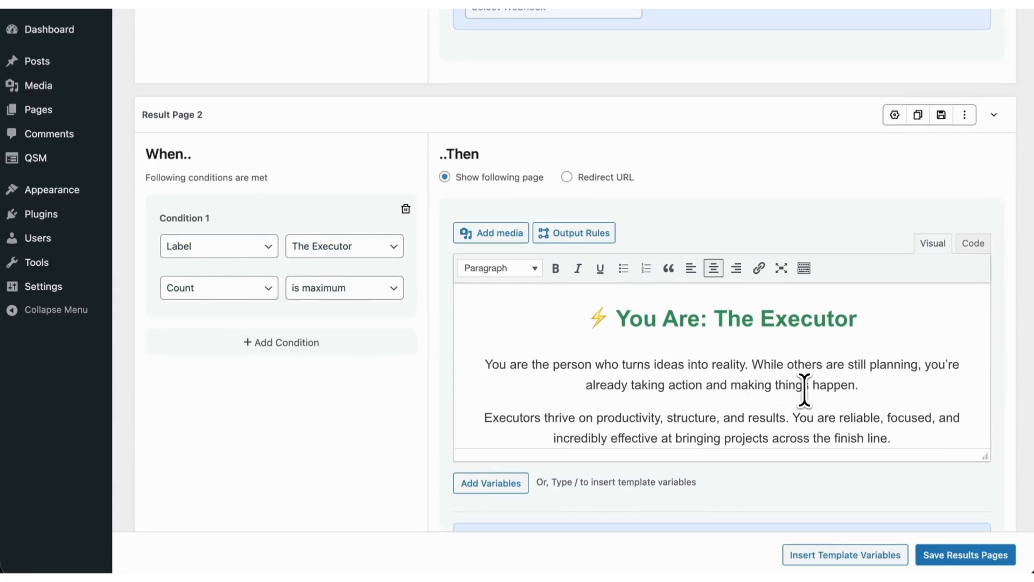
pyautogui.scroll(-5, 804, 388)
pyautogui.scroll(-10, 979, 431)
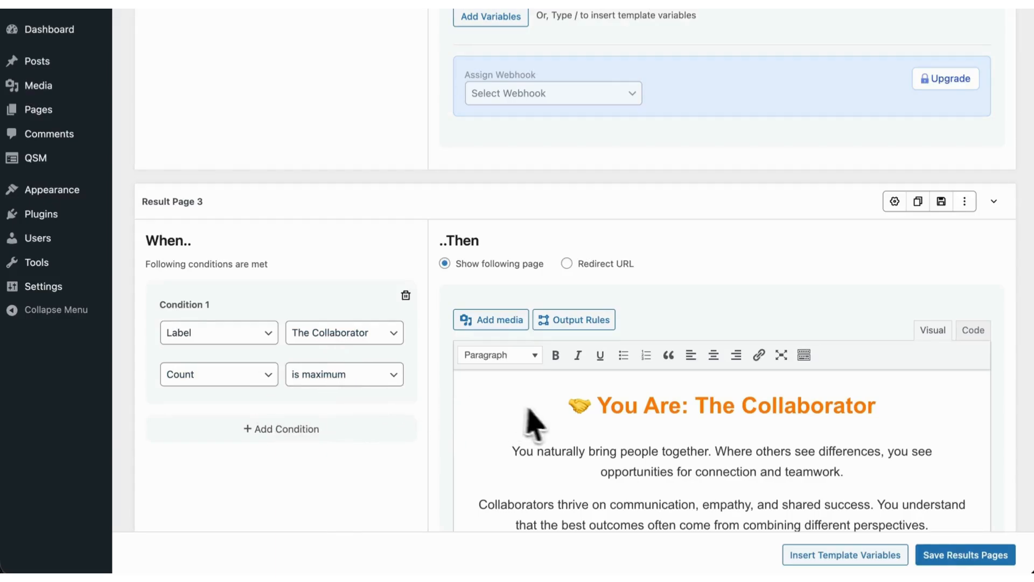
# Check The Collaborator's result text through to the QUESTIONS_ANSWERS variable and save the results pages.
pyautogui.scroll(-5, 788, 453)
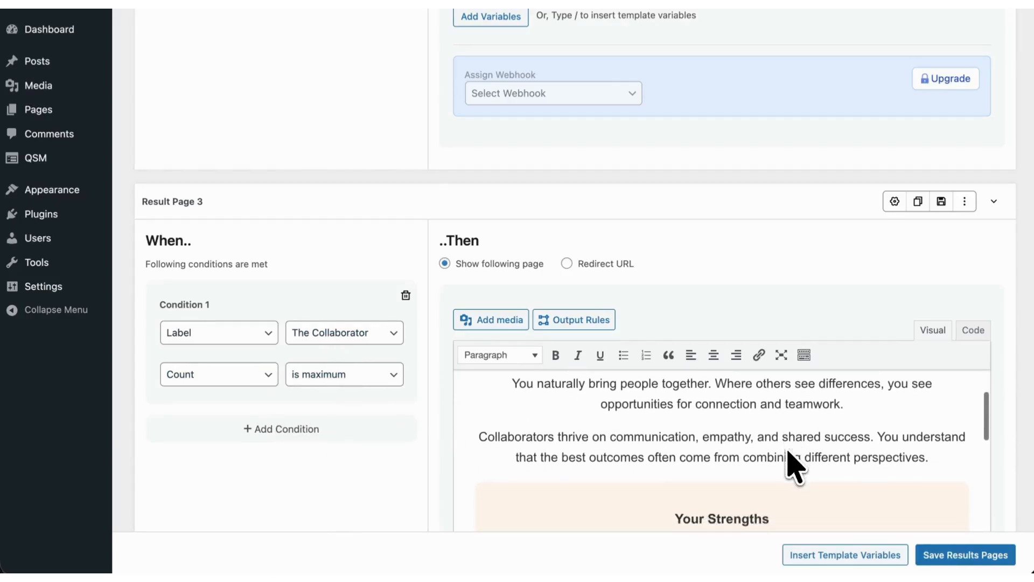
pyautogui.scroll(-5, 733, 448)
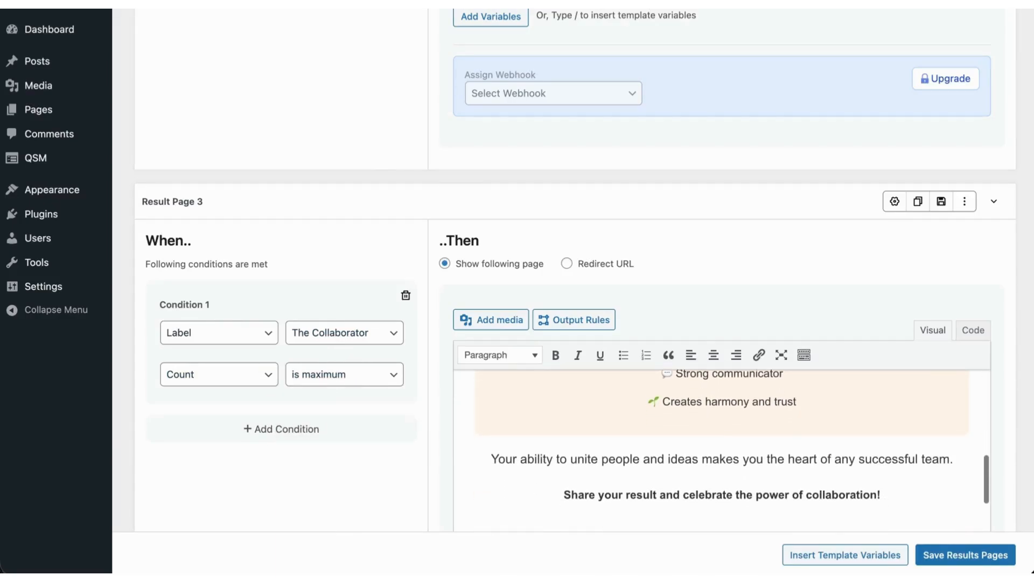
pyautogui.scroll(-1, 886, 445)
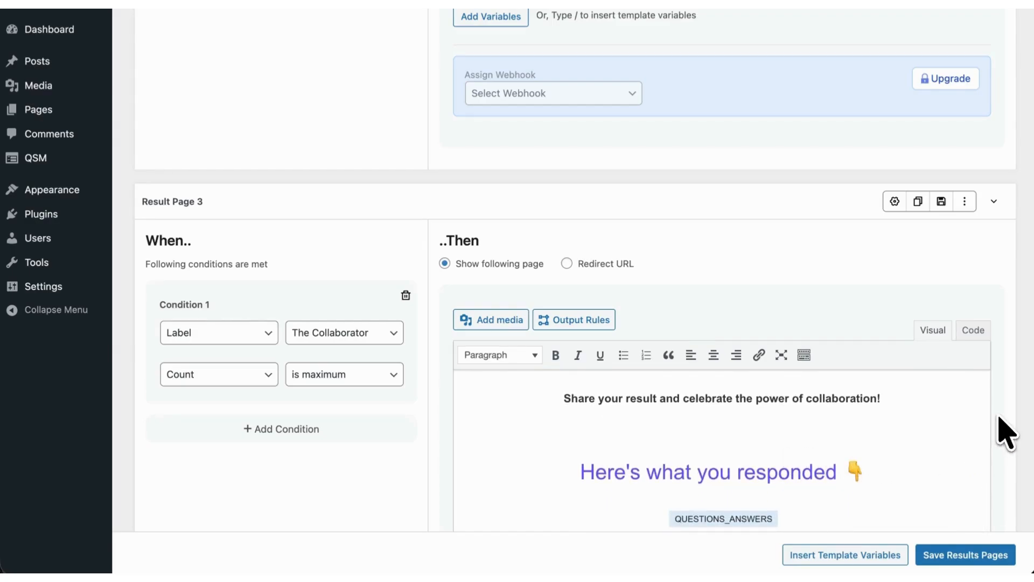
pyautogui.scroll(-2, 1003, 433)
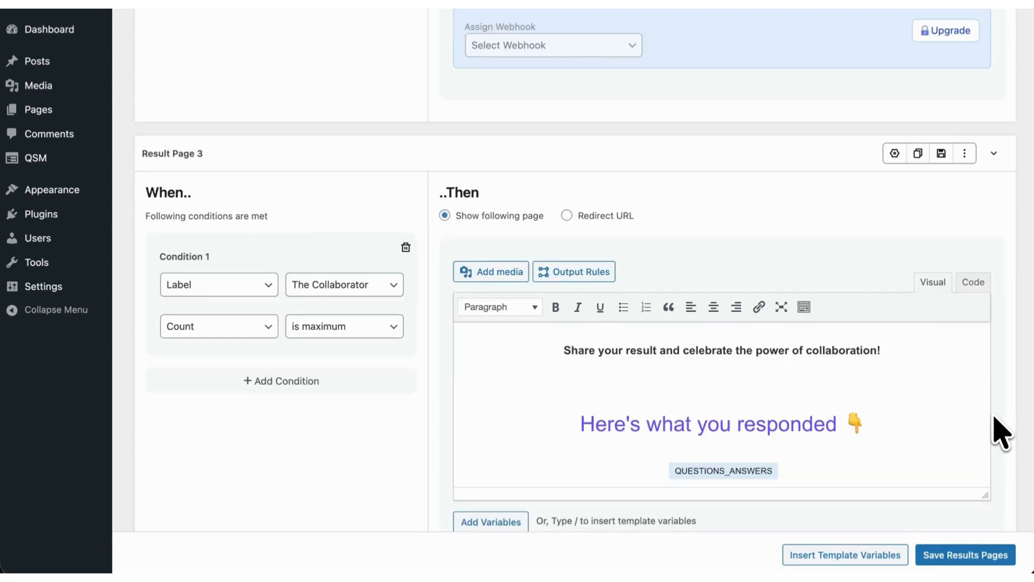
pyautogui.scroll(3, 1000, 434)
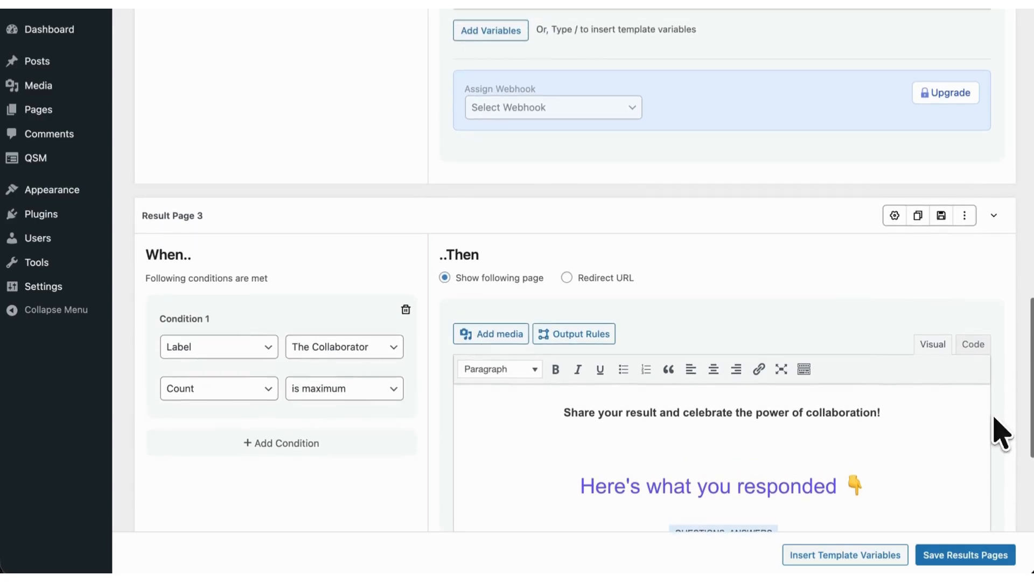
pyautogui.click(968, 557)
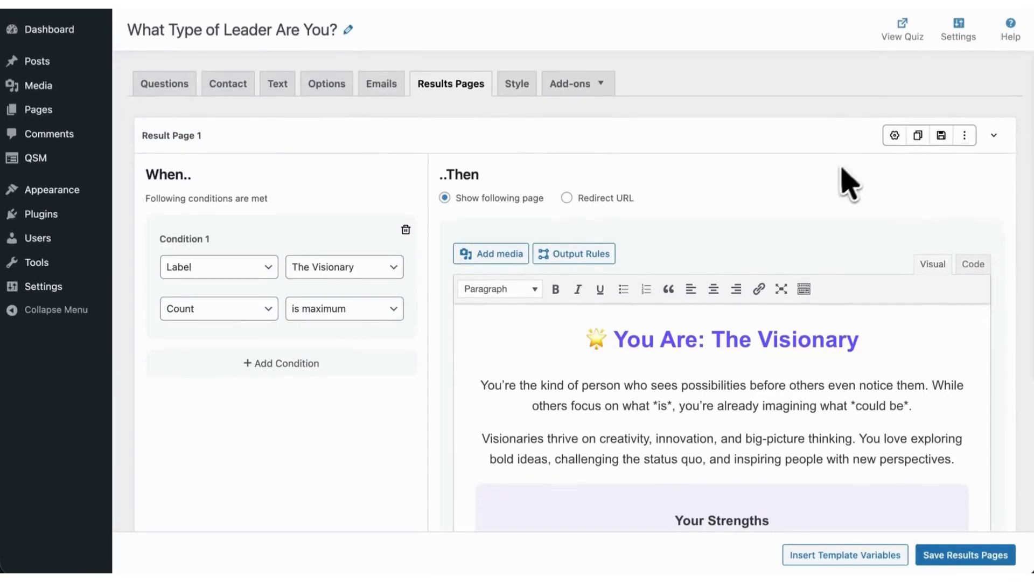
# Open the live quiz, start it, and answer the new project question with "I focus on planning tasks and executing them efficiently.".
pyautogui.click(904, 33)
pyautogui.scroll(-5, 856, 269)
pyautogui.click(587, 431)
pyautogui.click(676, 209)
pyautogui.click(605, 342)
# Answer the tight deadline question with the creative-thinking option and the group discussion question with "I ensure everyone's opinions are heard and valued.".
pyautogui.click(493, 195)
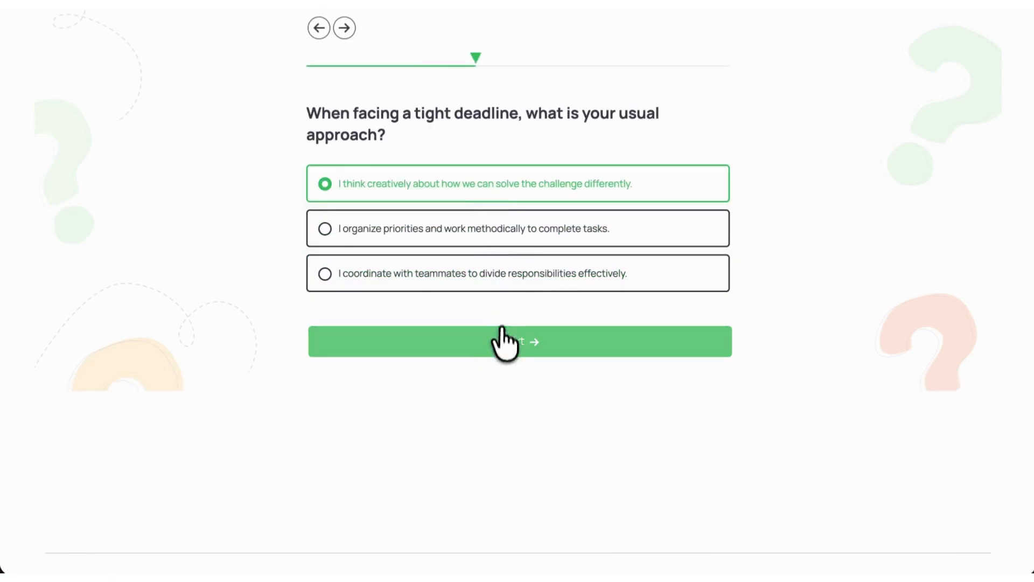
pyautogui.click(497, 336)
pyautogui.click(456, 276)
pyautogui.click(426, 339)
# Choose "Breaking the problem into clear, manageable tasks." and "Completing goals efficiently and delivering results." for the last two questions and submit the quiz.
pyautogui.click(488, 232)
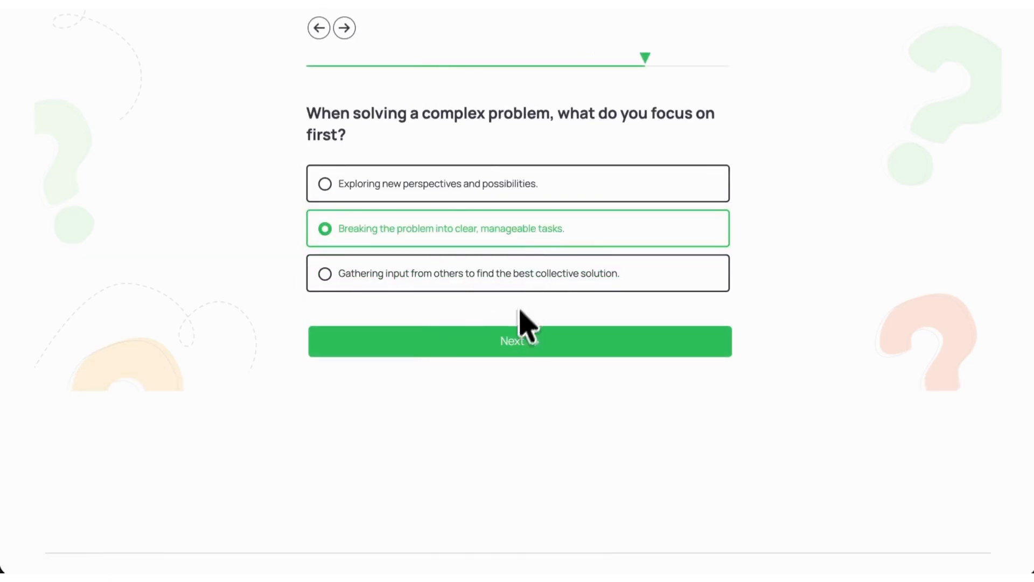
pyautogui.click(518, 347)
pyautogui.click(471, 221)
pyautogui.click(473, 345)
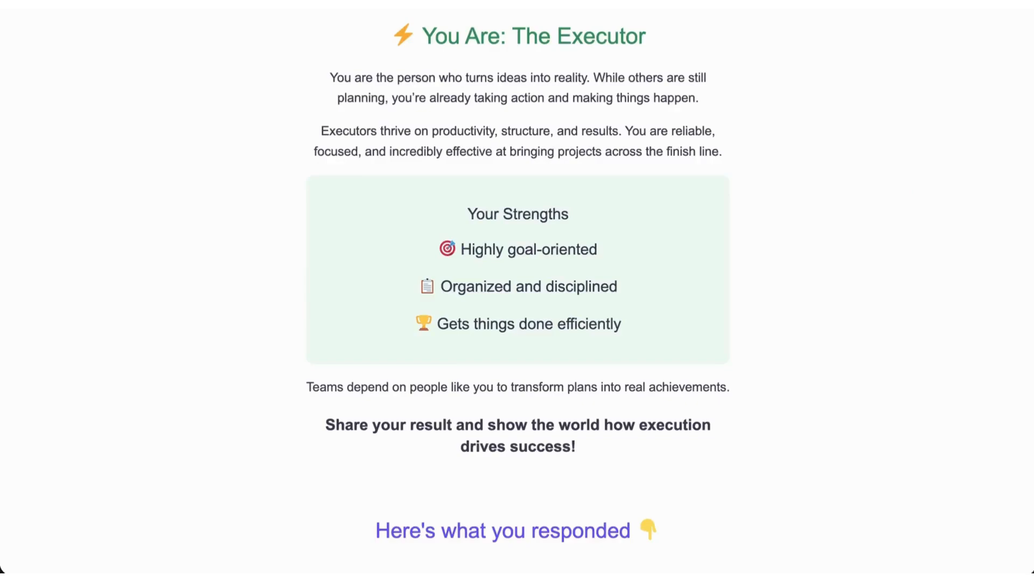
# Read the personality result and the list of submitted answers down to the end of the results page.
pyautogui.scroll(-1, 517, 318)
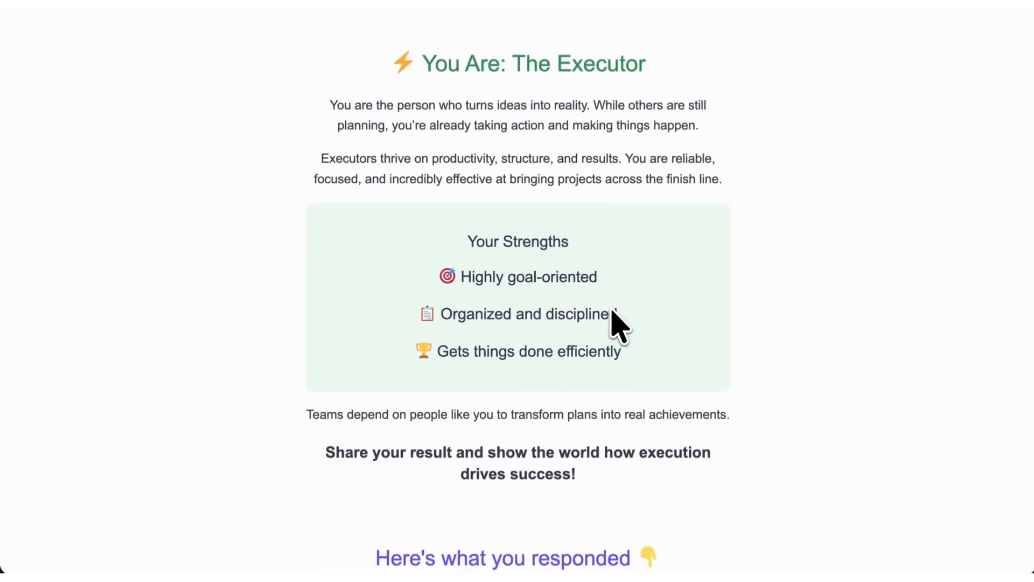
pyautogui.scroll(-3, 617, 323)
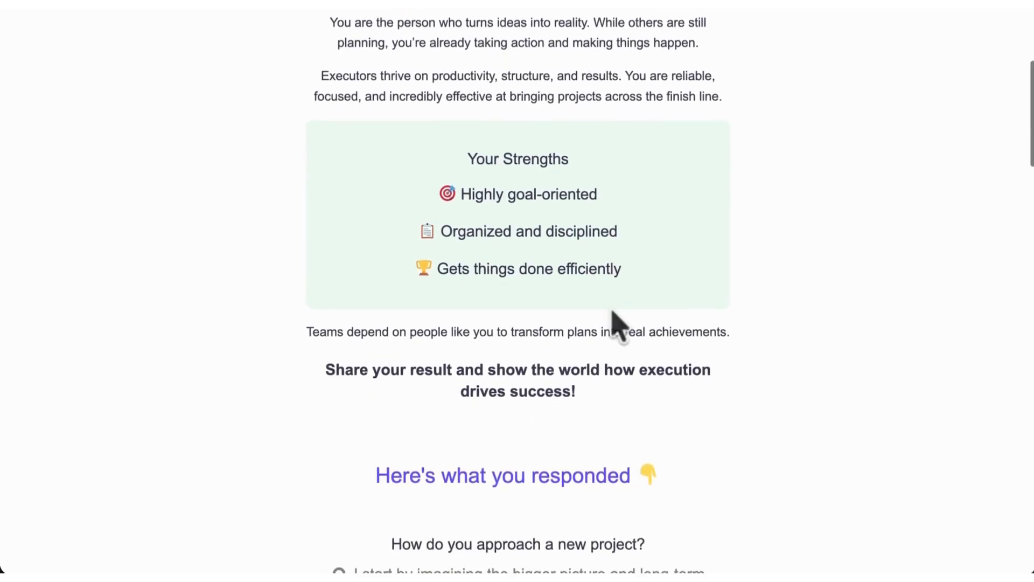
pyautogui.scroll(-4, 617, 323)
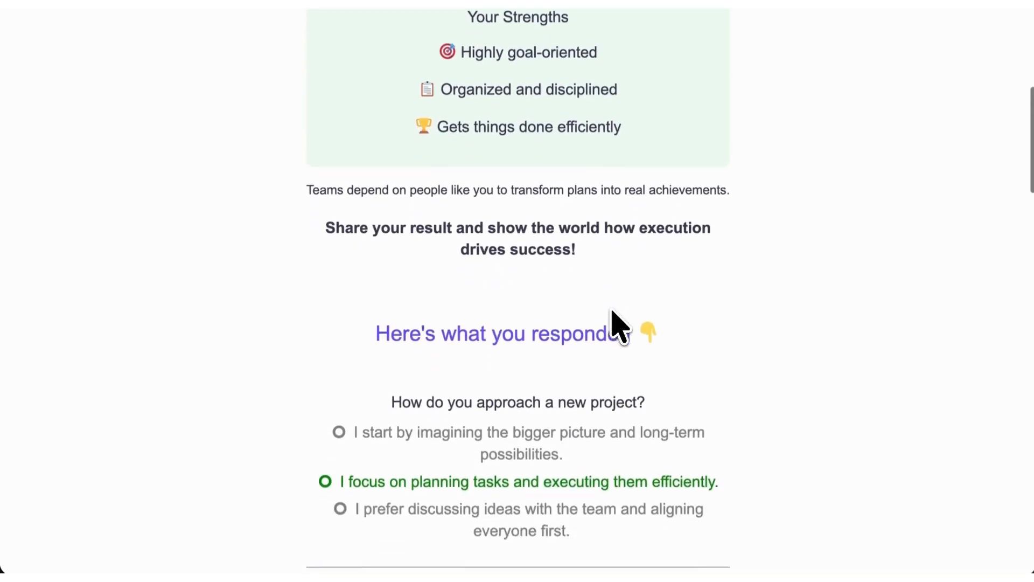
pyautogui.scroll(-5, 517, 291)
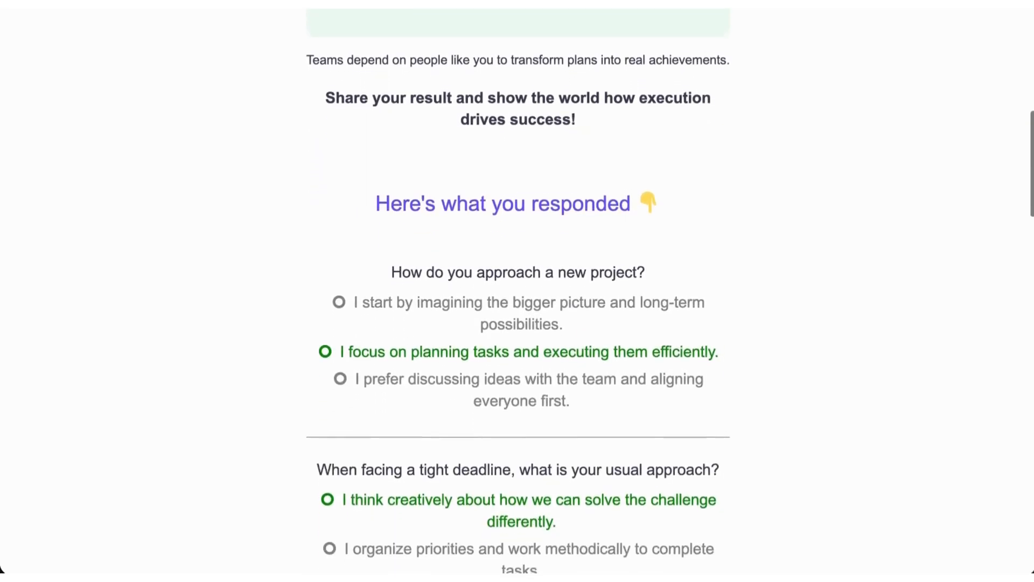
pyautogui.scroll(-5, 517, 291)
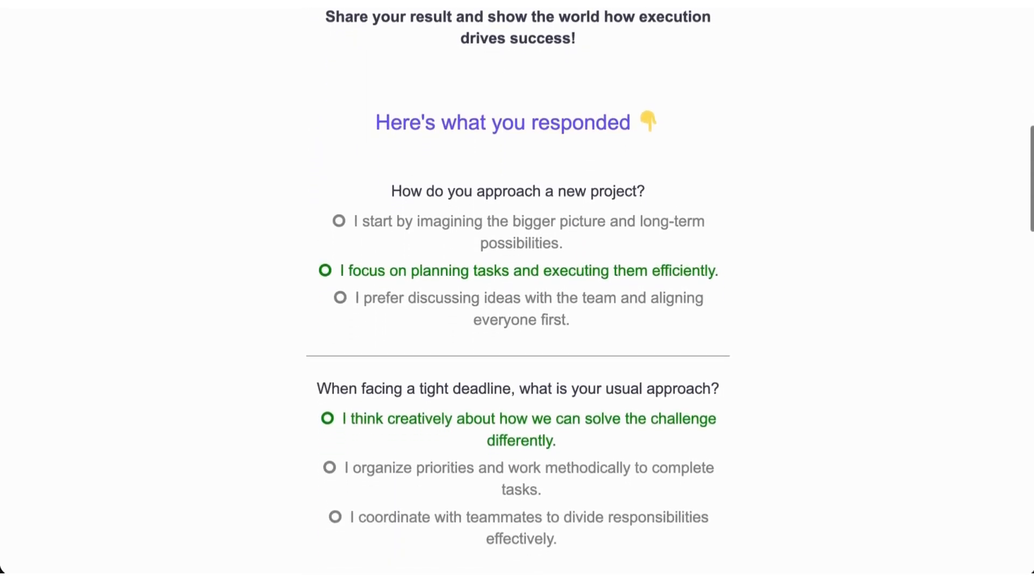
pyautogui.scroll(-3, 619, 323)
pyautogui.scroll(-3, 619, 323)
pyautogui.scroll(-10, 619, 323)
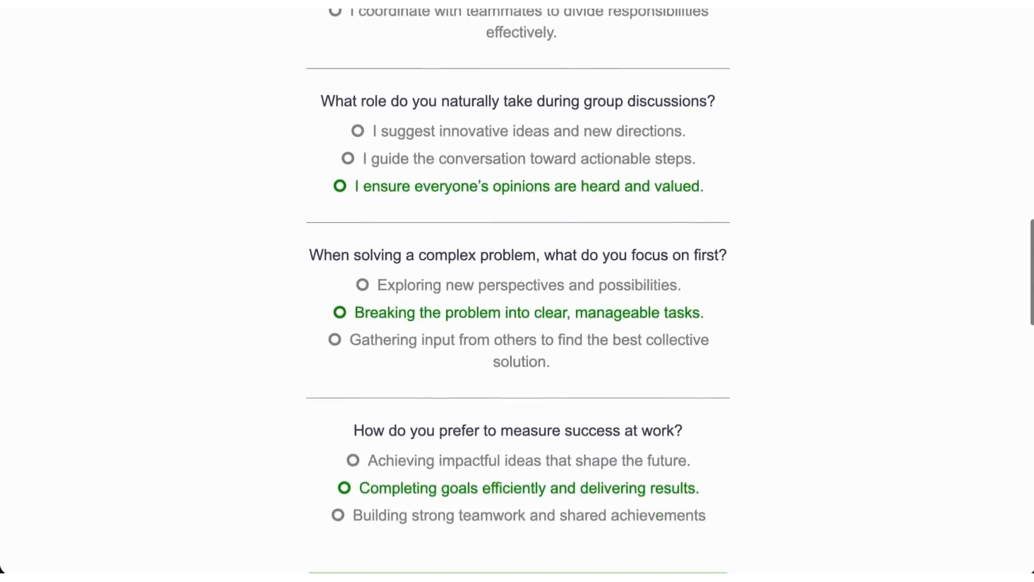
pyautogui.scroll(-5, 524, 442)
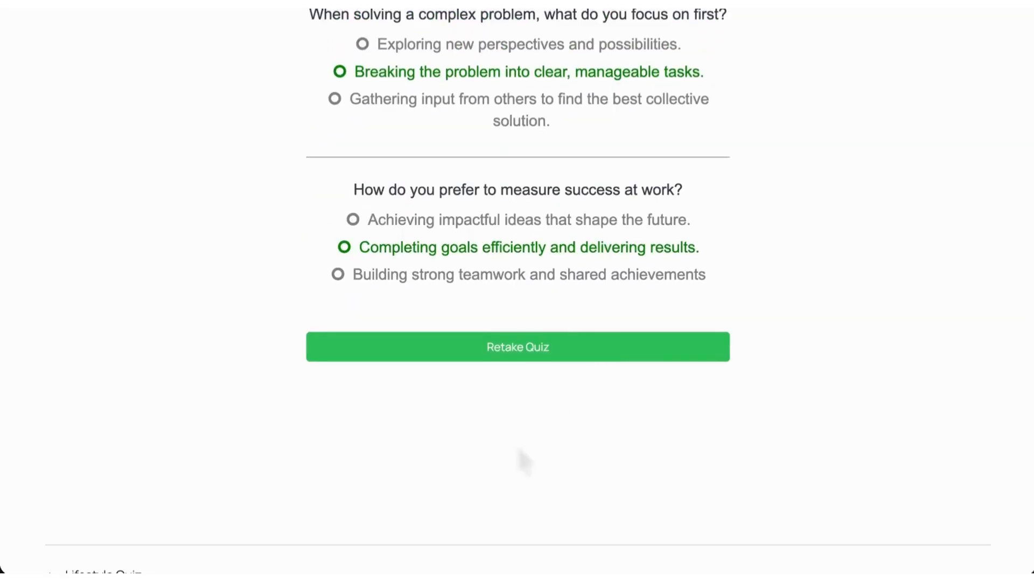
# Review the submitted answers from the last question back up to the quiz title and result heading.
pyautogui.scroll(3, 519, 449)
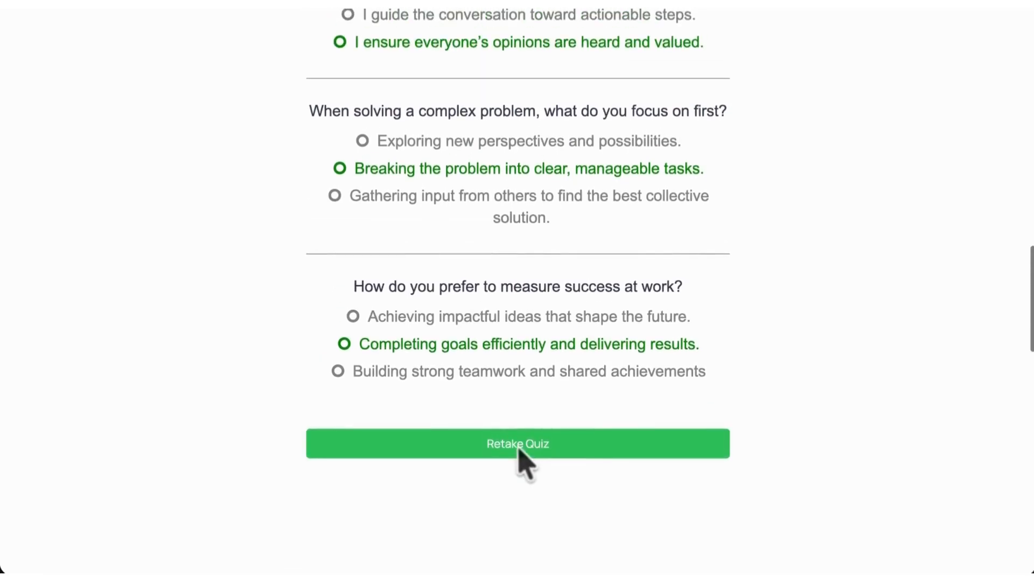
pyautogui.scroll(2, 518, 449)
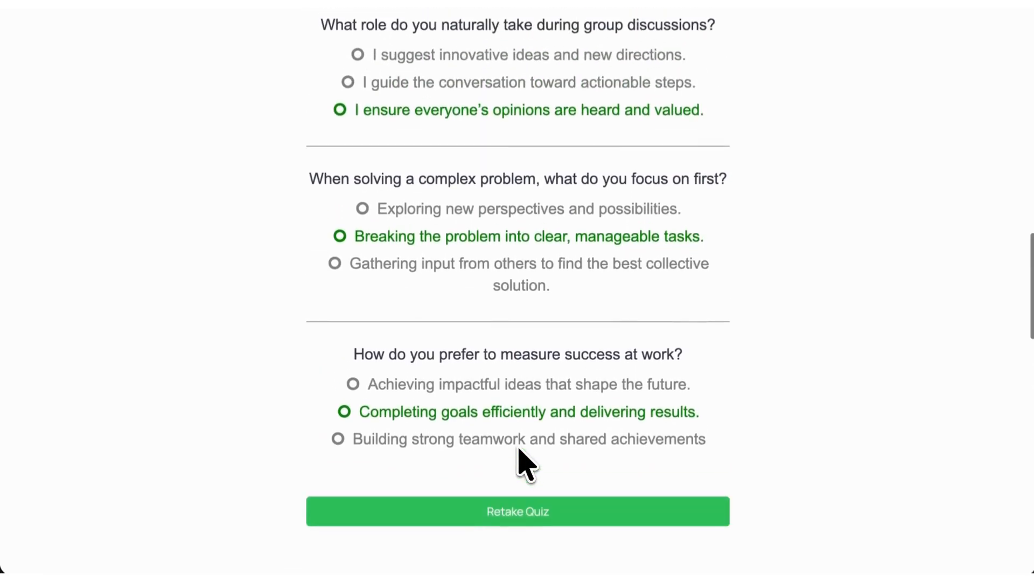
pyautogui.scroll(2, 522, 464)
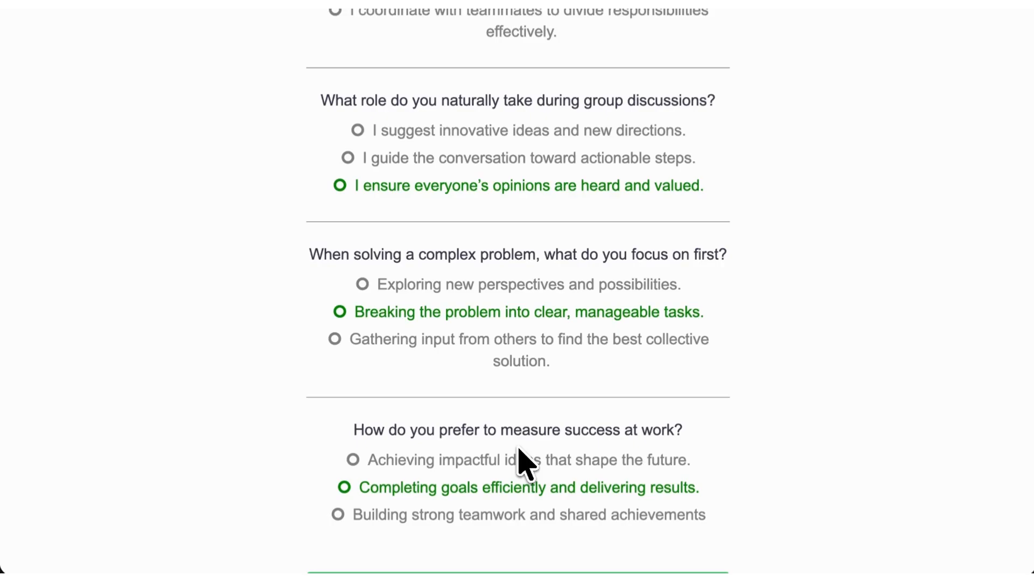
pyautogui.scroll(2, 519, 449)
pyautogui.scroll(1, 522, 459)
pyautogui.scroll(2, 526, 464)
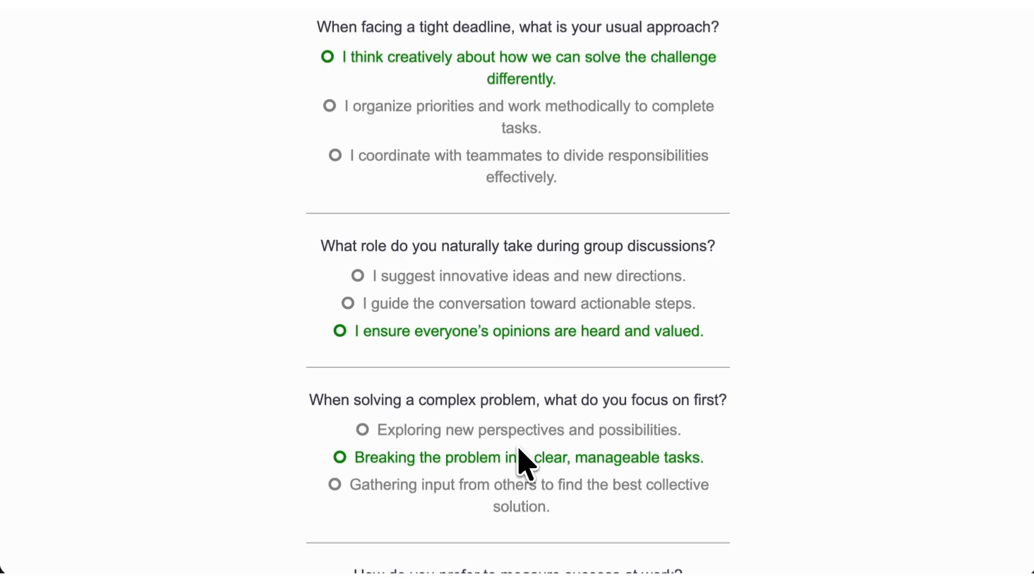
pyautogui.scroll(3, 519, 449)
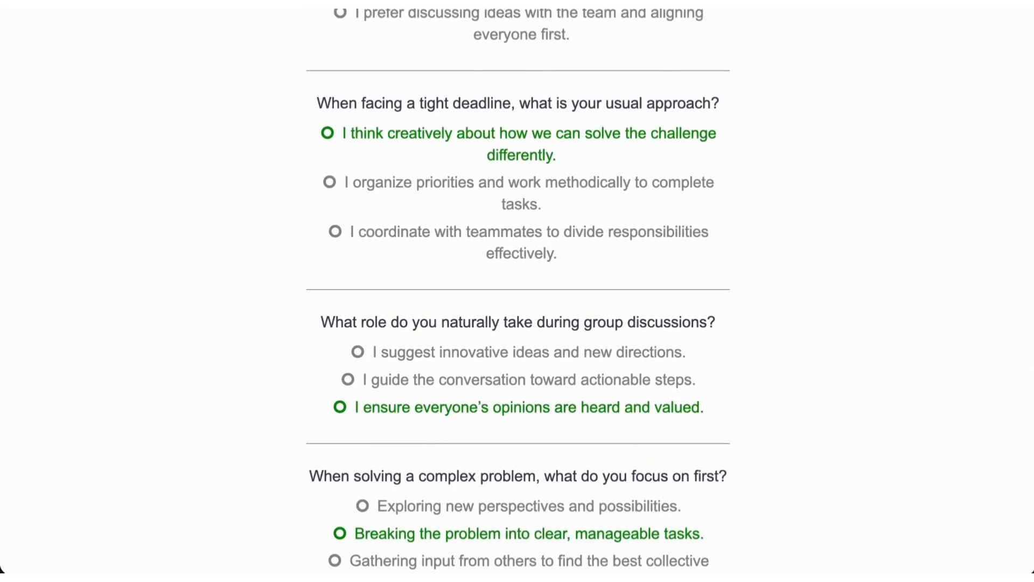
pyautogui.scroll(3, 519, 289)
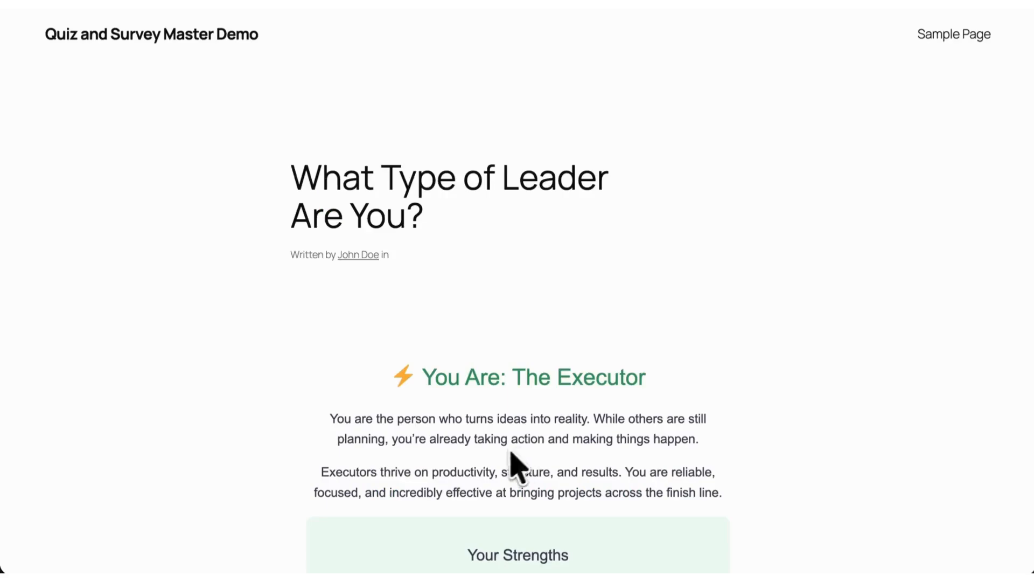